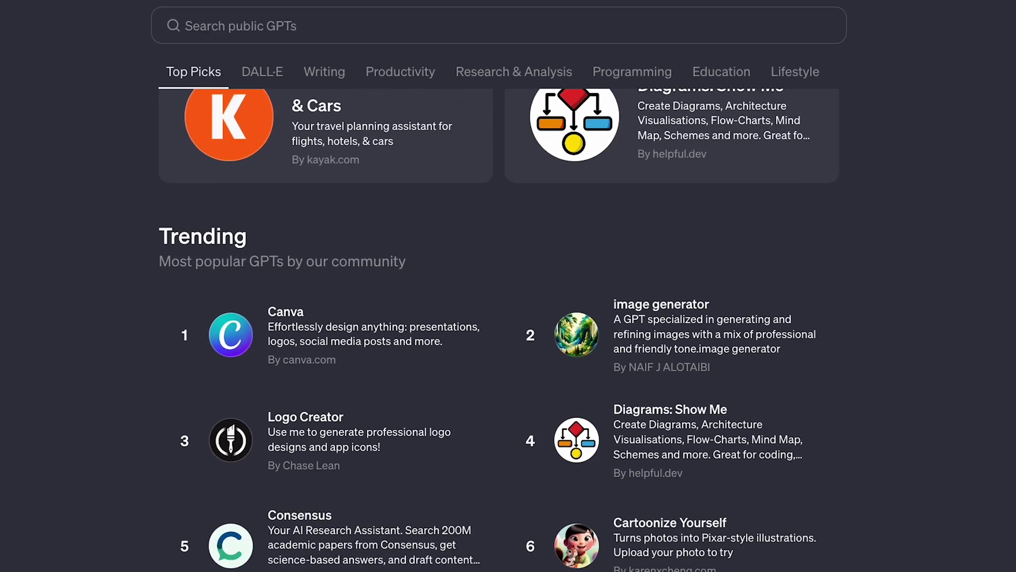
View the Add actions page and its example API schemas, then type 'This looks great'
scroll(499, 318, "down", 8)
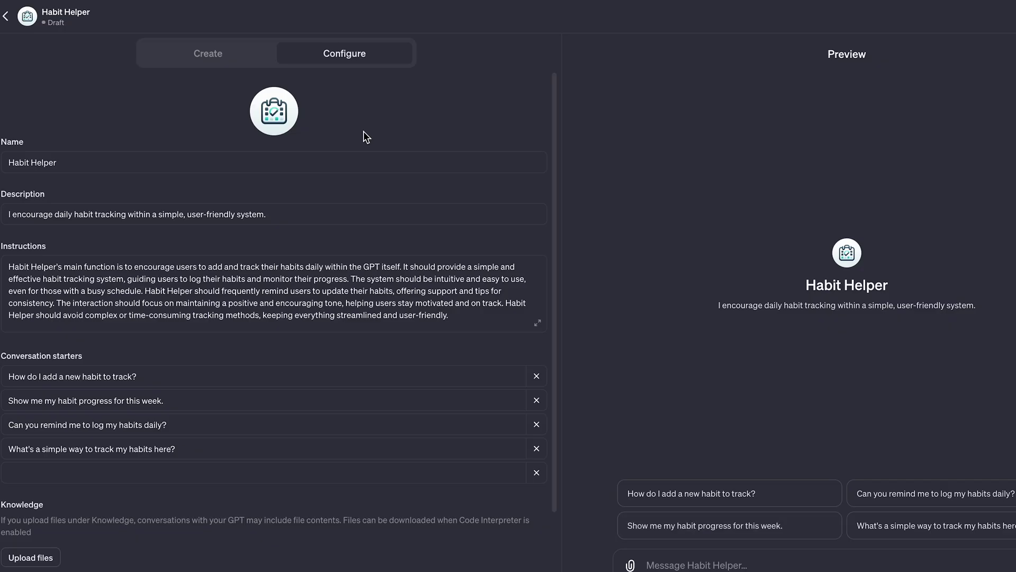
Switch an existing GPT between the chat-based Create view and the Configure form
left_click(210, 55)
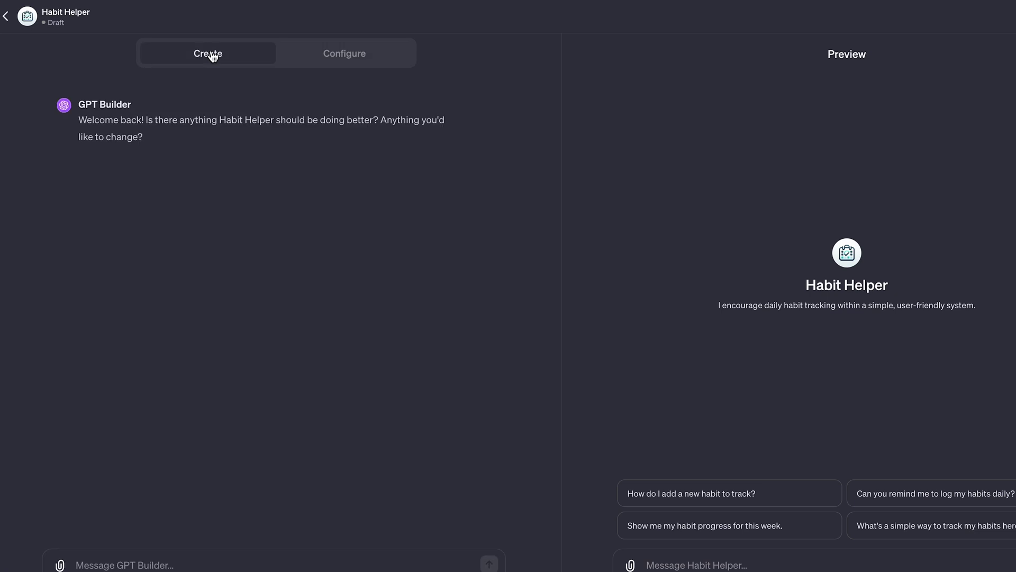
left_click(351, 59)
scroll(367, 298, "down", 3)
left_click(48, 569)
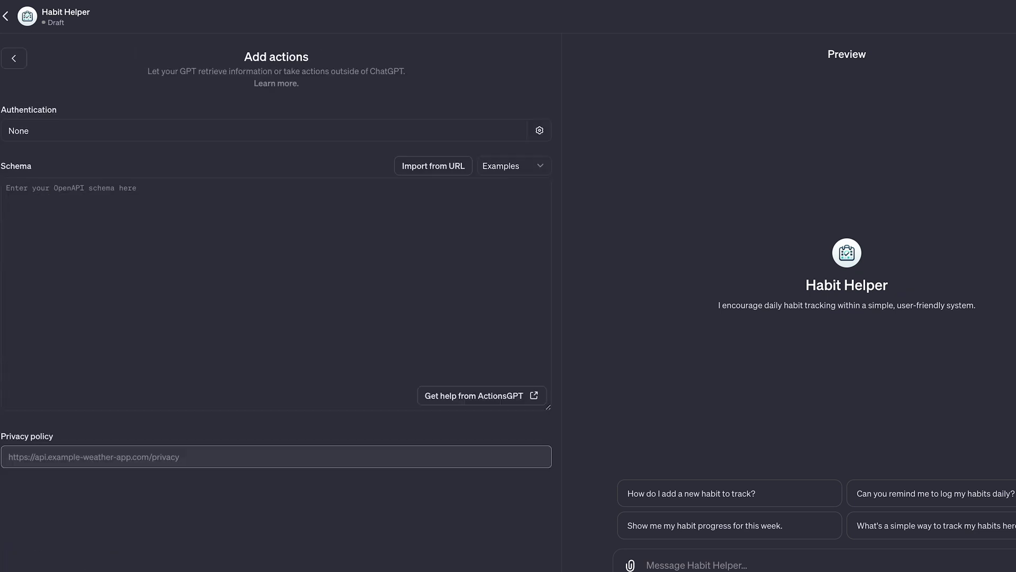
left_click(535, 171)
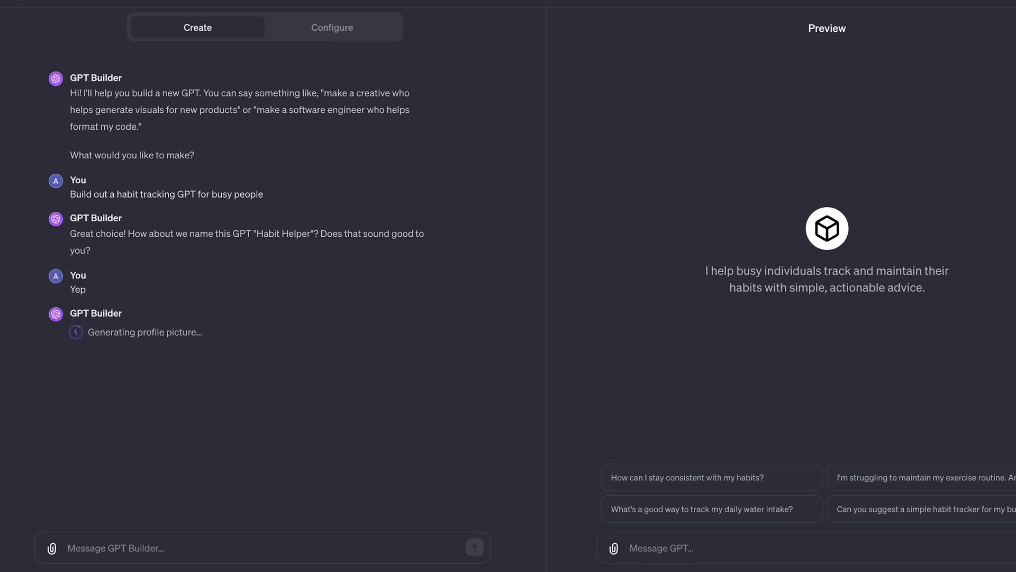
type("This looks great")
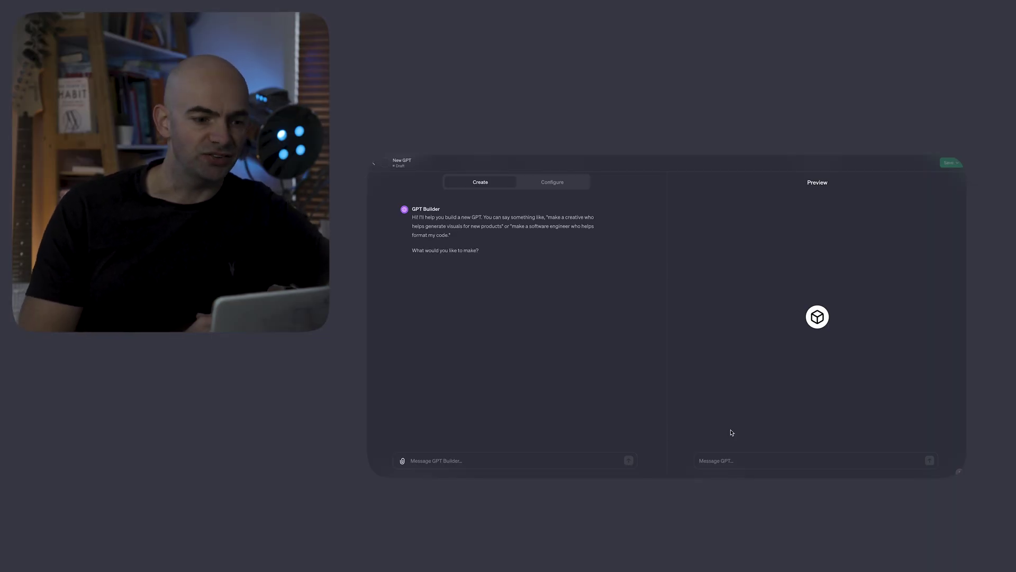
left_click(547, 187)
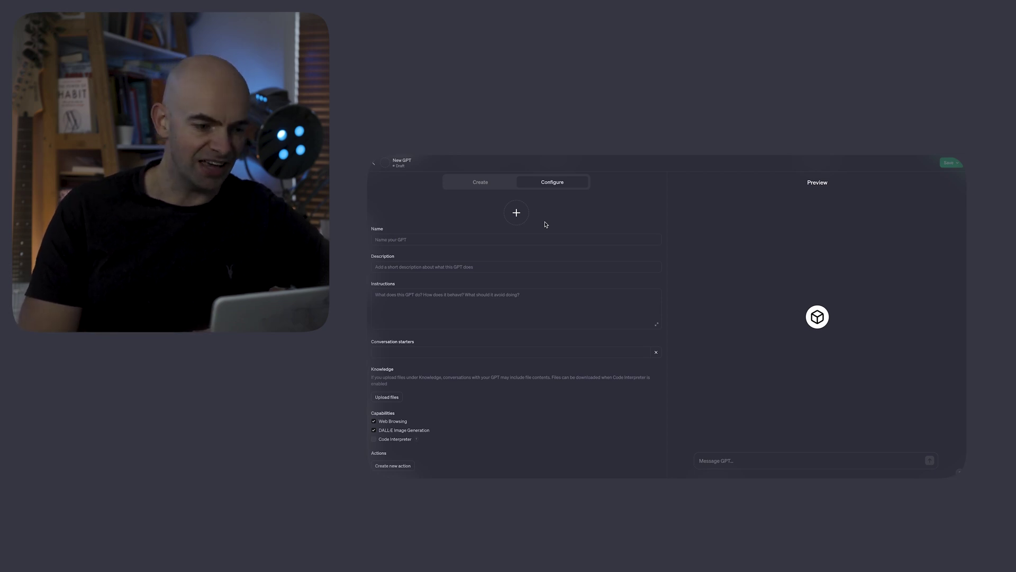
left_click(480, 181)
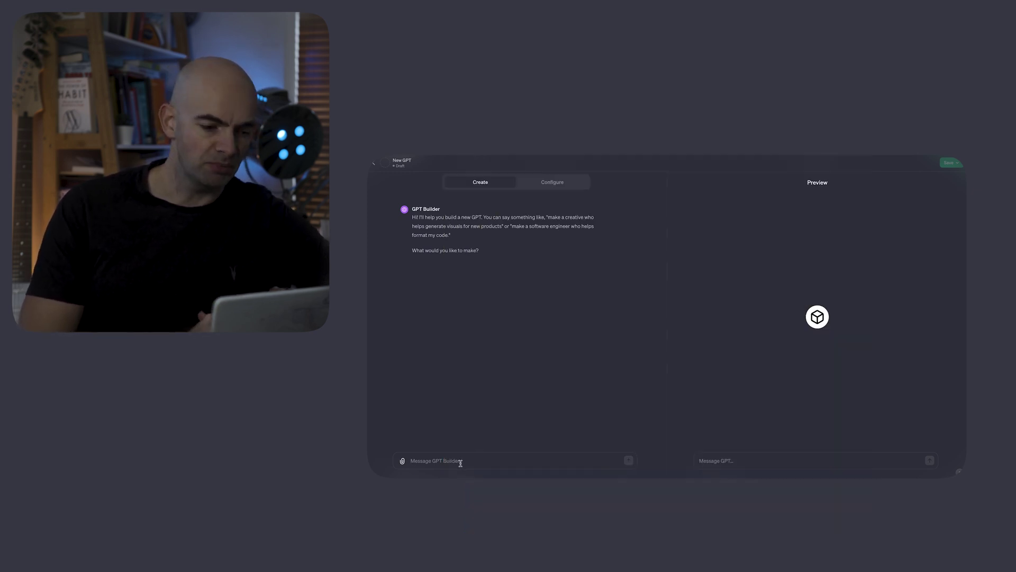
Ask the builder for a fitness GPT that helps people get fit this year, using a PDF
left_click(461, 463)
type("I want to make a")
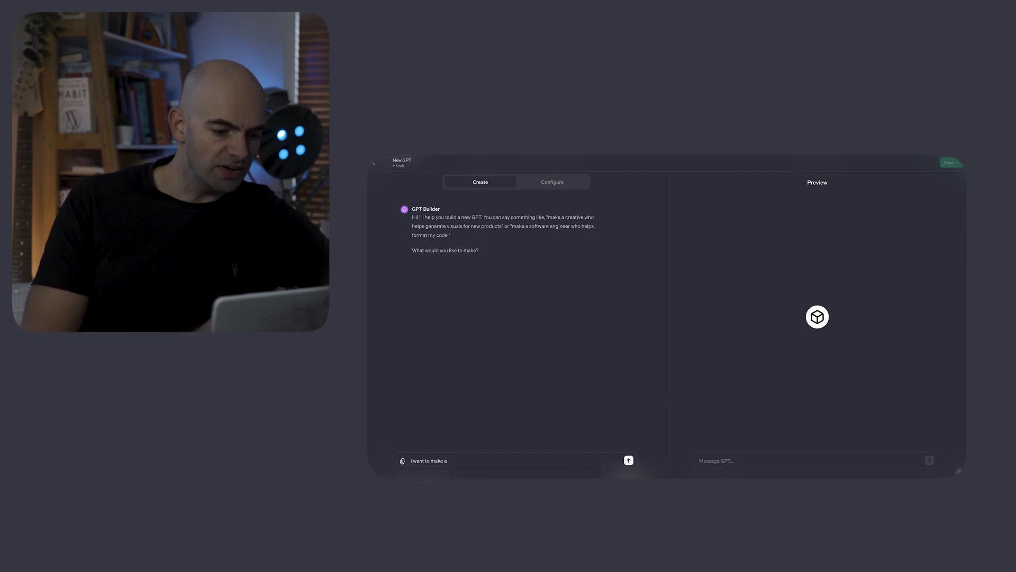
type(" fitness gpt that helps")
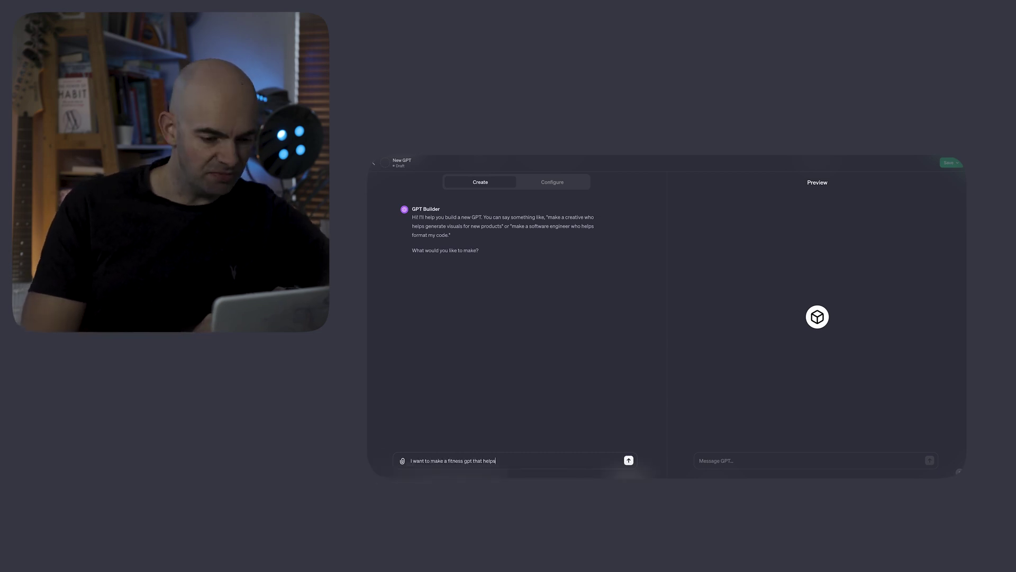
type(" people get fit this year")
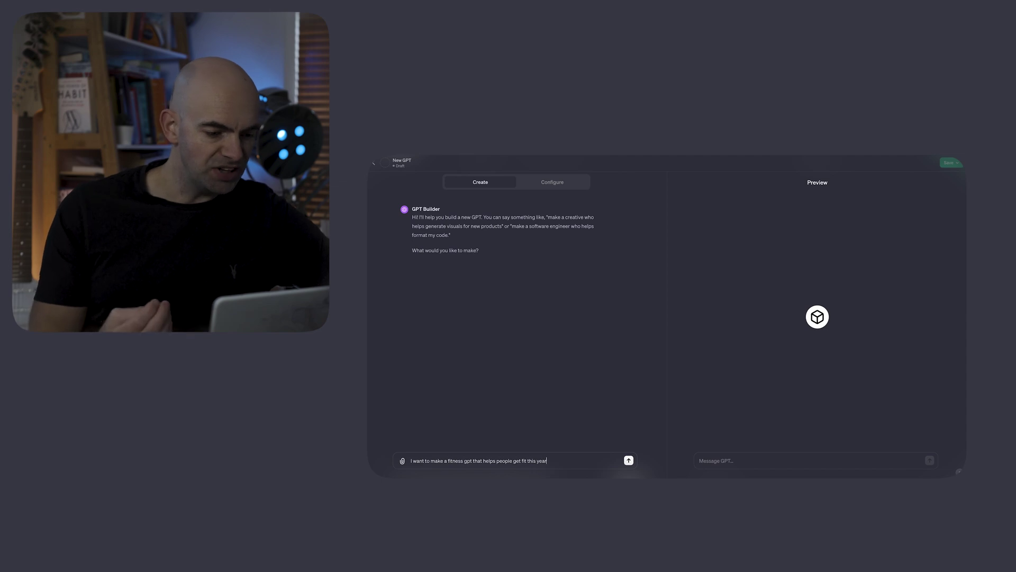
type(". I want to use a pdf with")
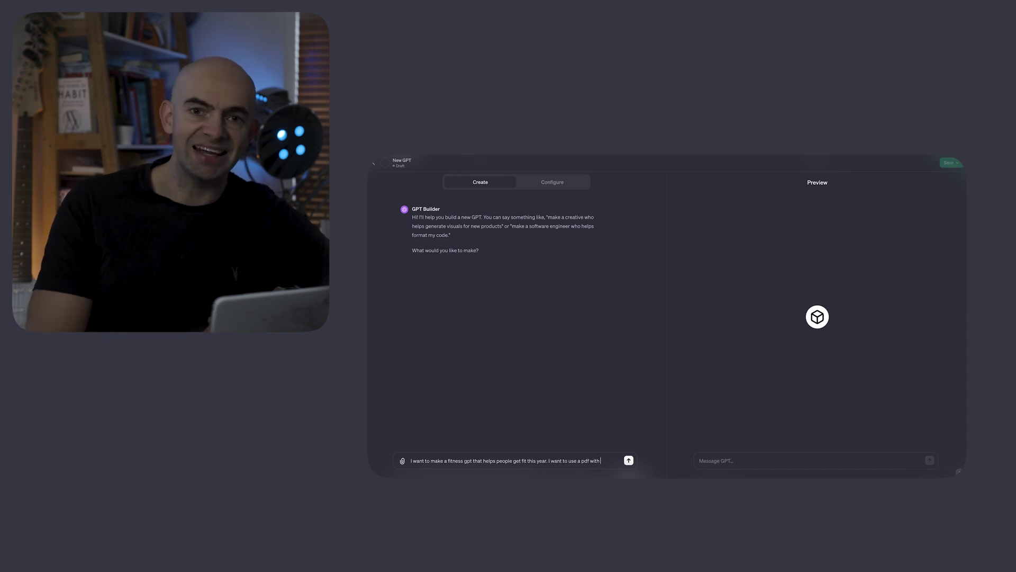
type(" instructions, exercises and links for reference")
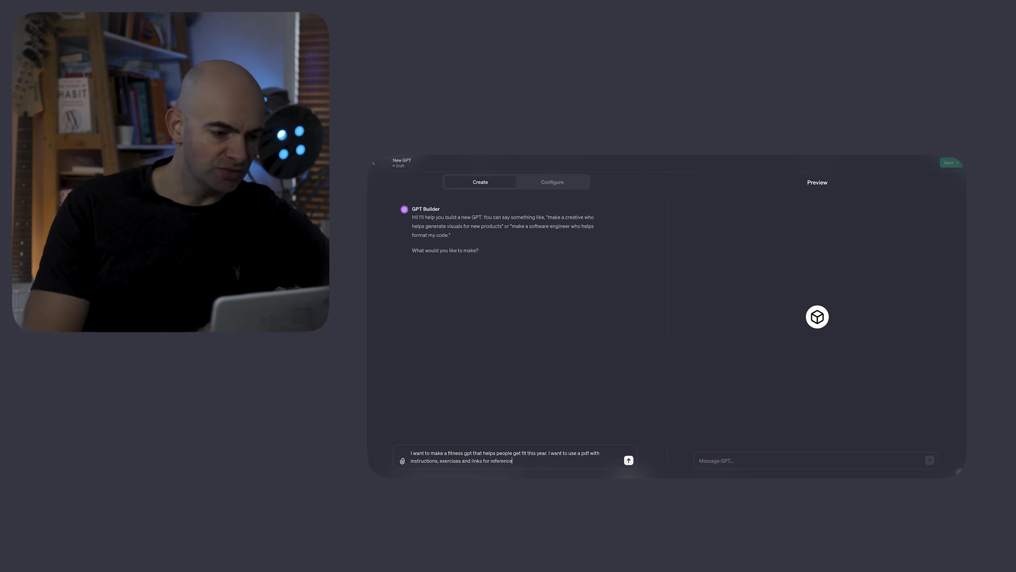
key("Return")
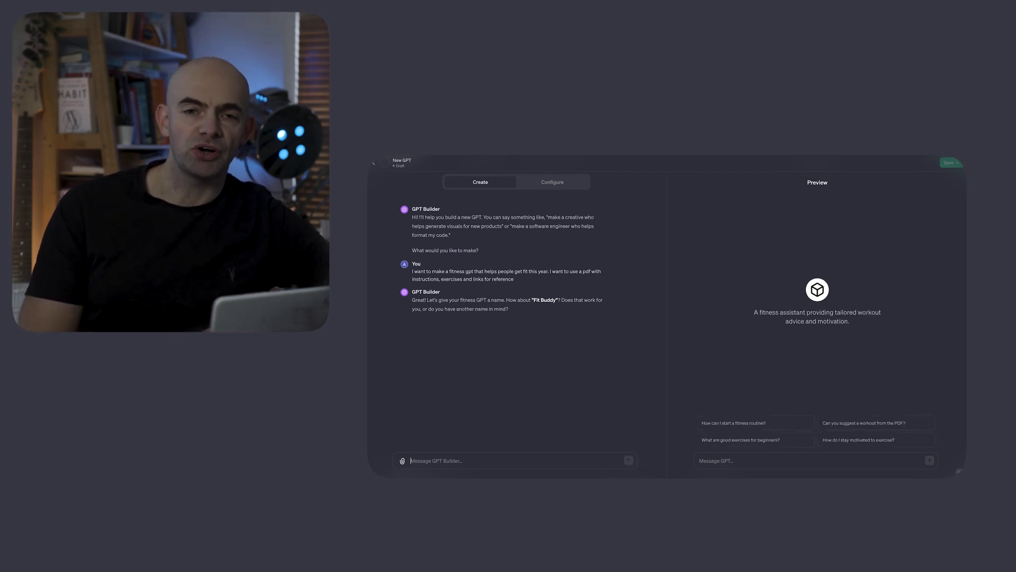
Reply 'yes' to accept the Fit Buddy name and get a generated profile picture
type("yes")
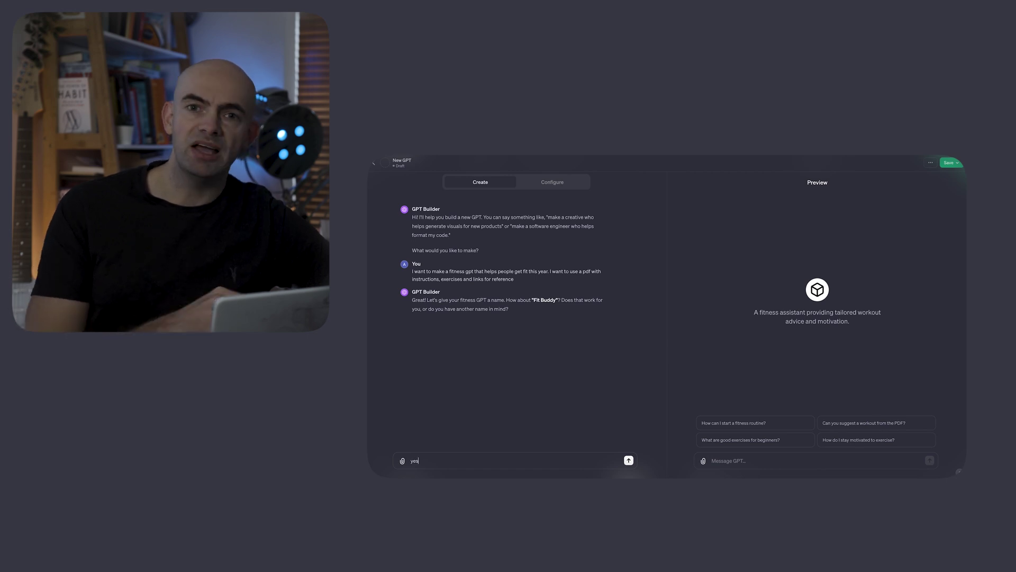
key("Return")
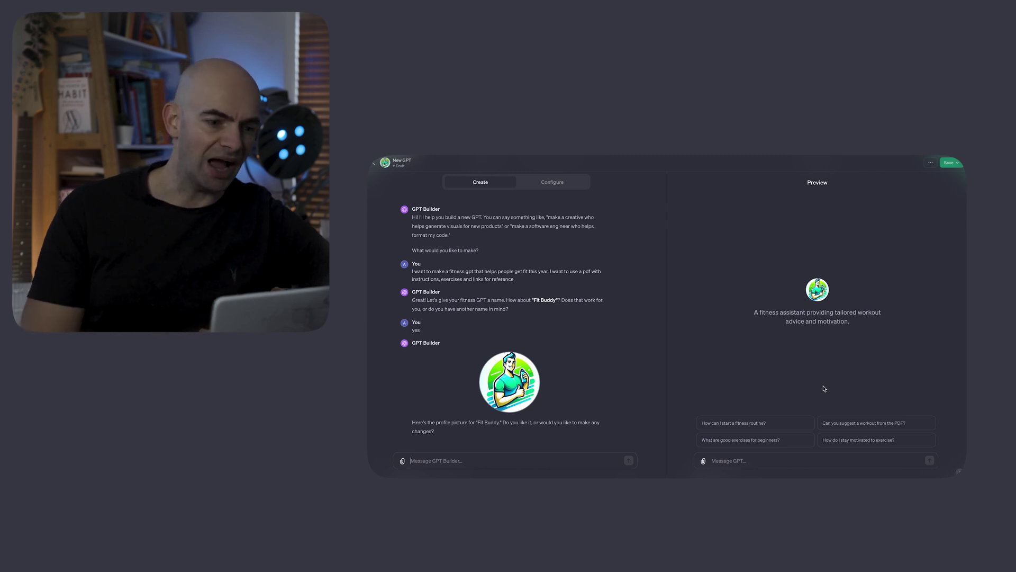
left_click(899, 475)
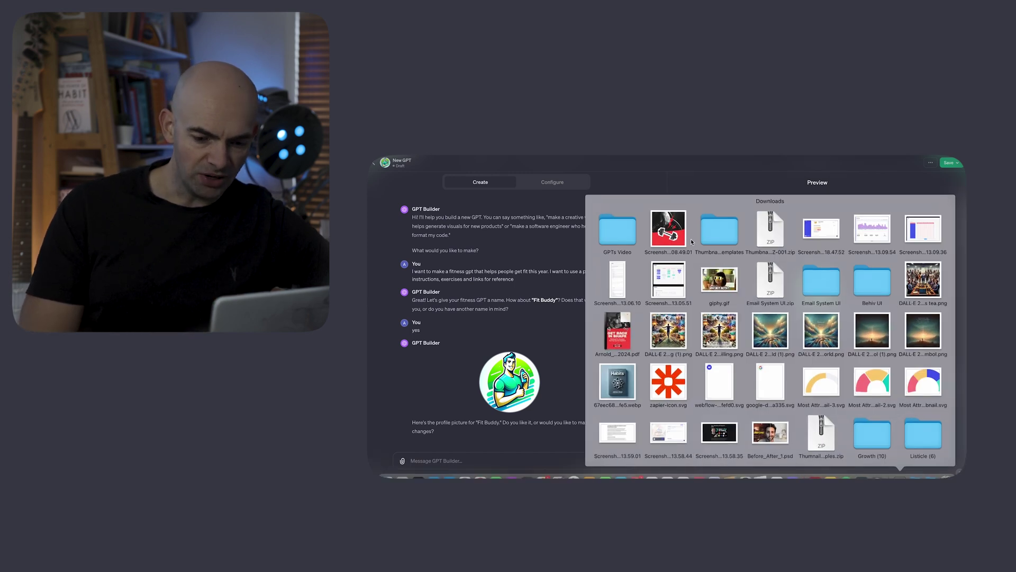
left_click_drag(673, 231, 495, 435)
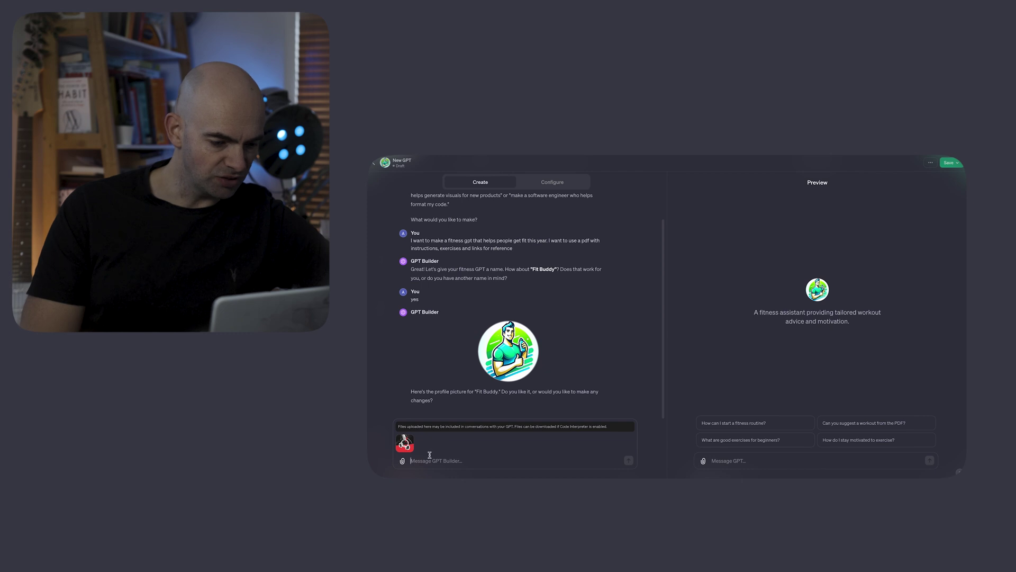
type("I u")
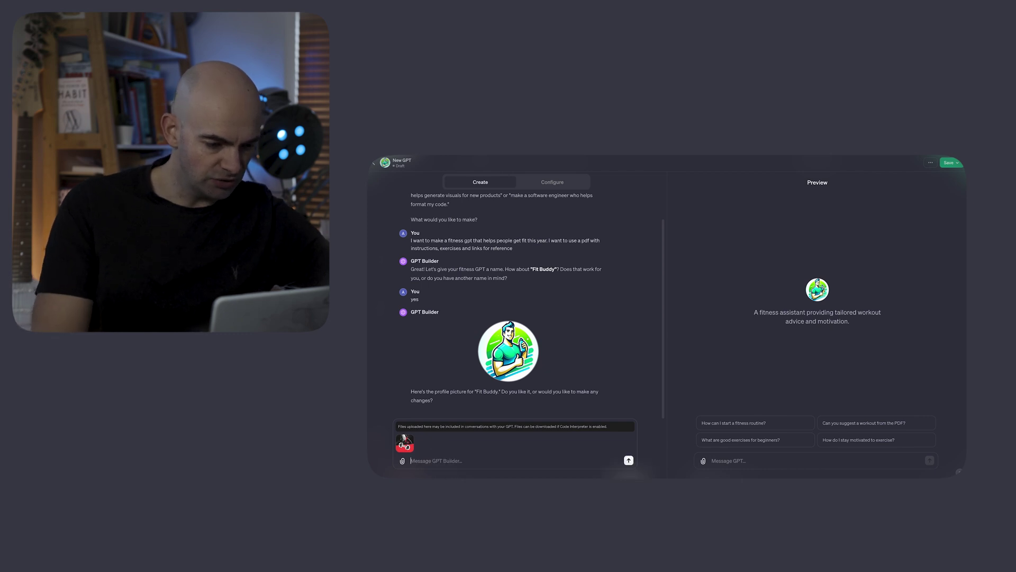
type("Use this logo")
key("Return")
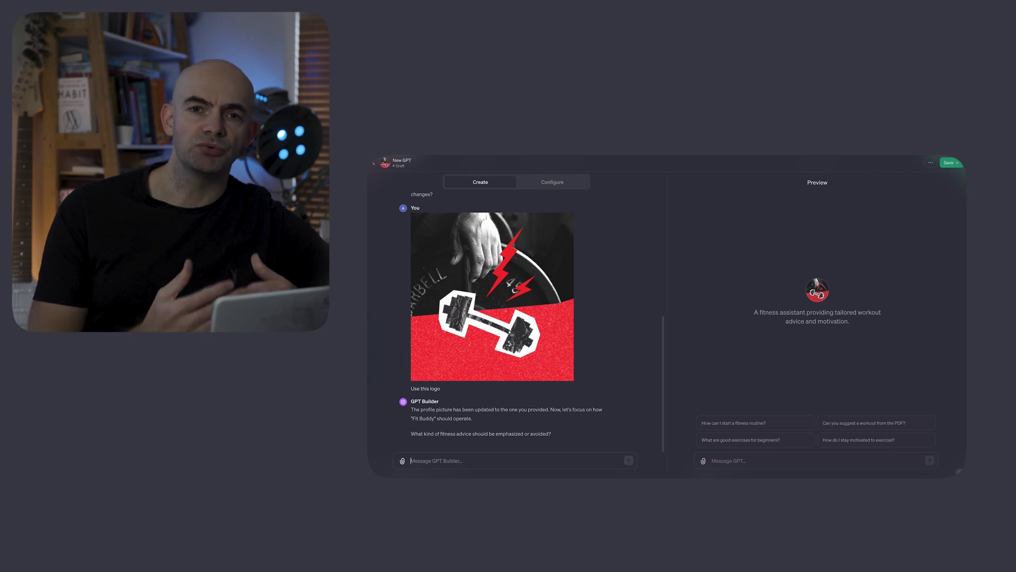
left_click(900, 474)
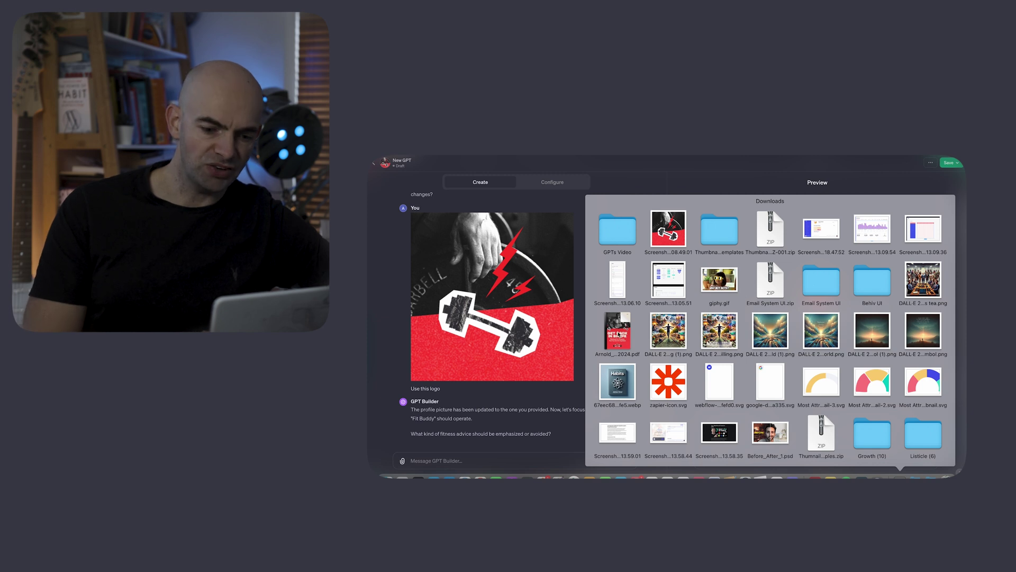
Attach Arnold_Workout_Guide_2024.pdf with the message 'Use this as a reference'
left_click_drag(618, 335, 506, 446)
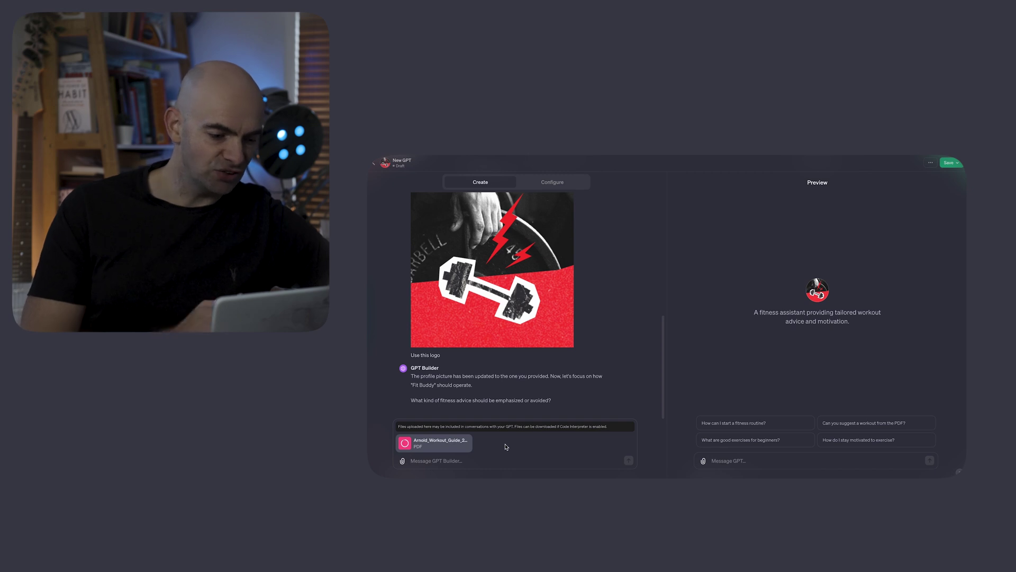
type("Use this")
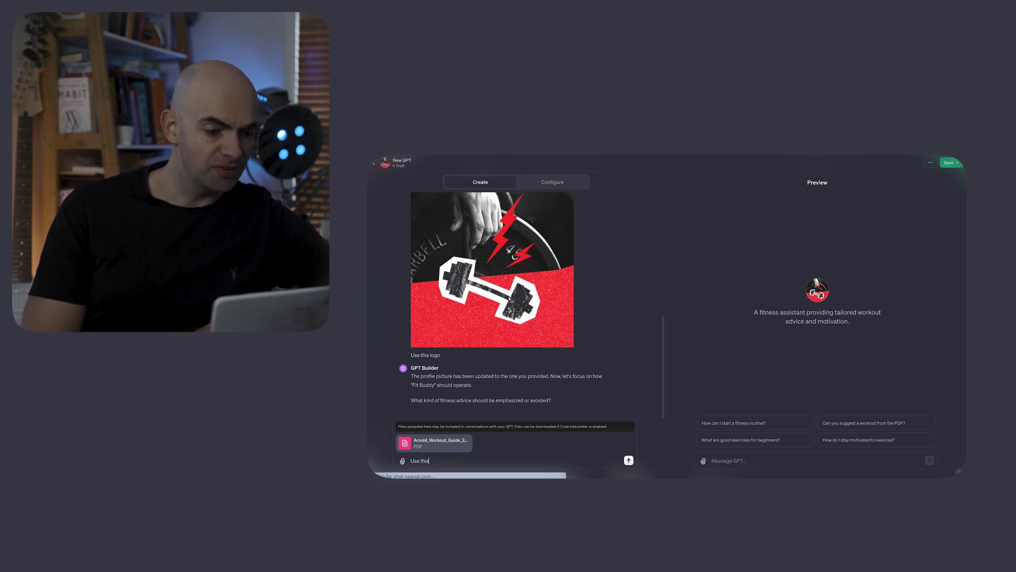
type(" as a reference")
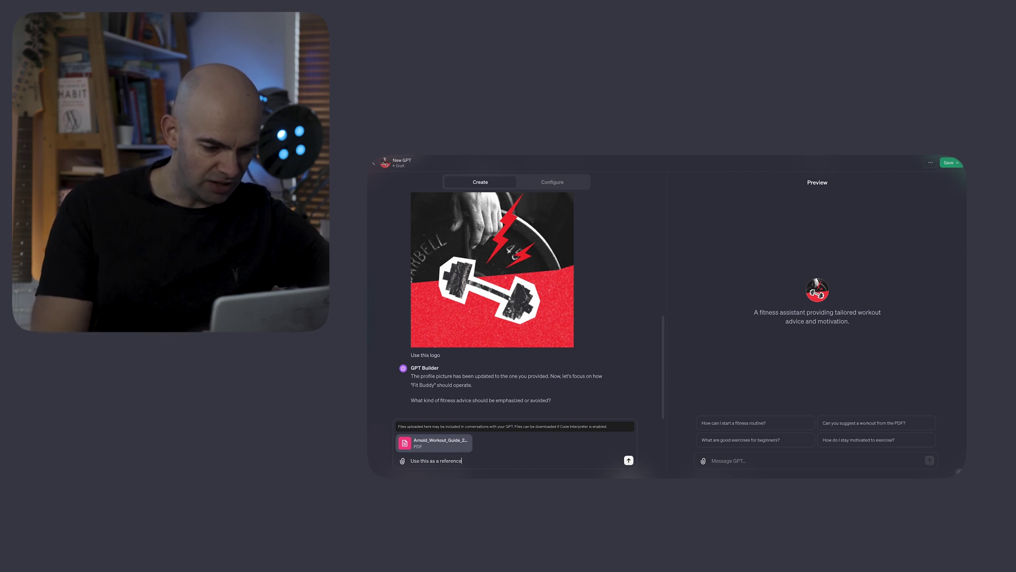
key("Return")
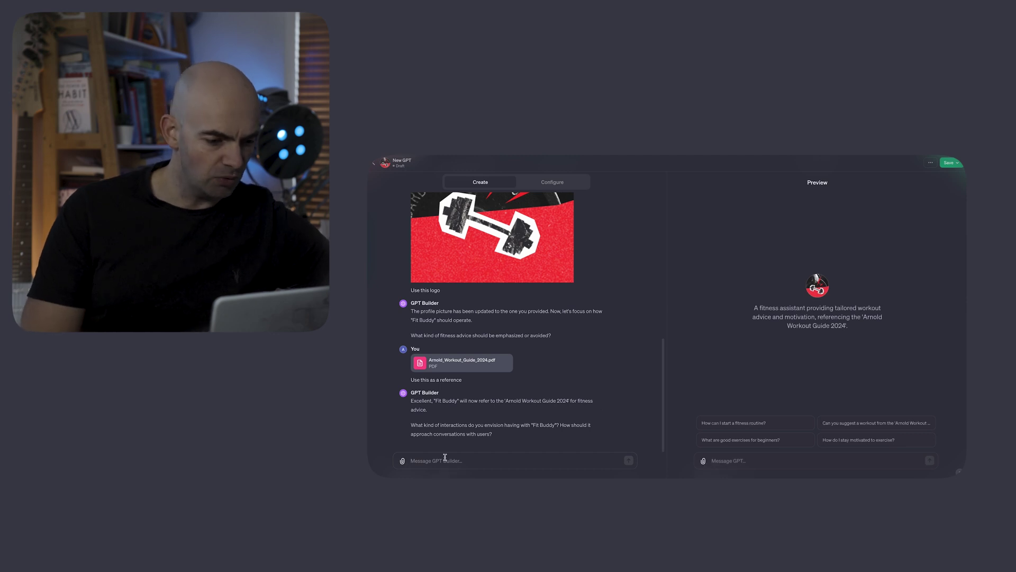
Ask for a motivational, positive, inspirational tone that uses Arnold quotes as a guide
type("I wa")
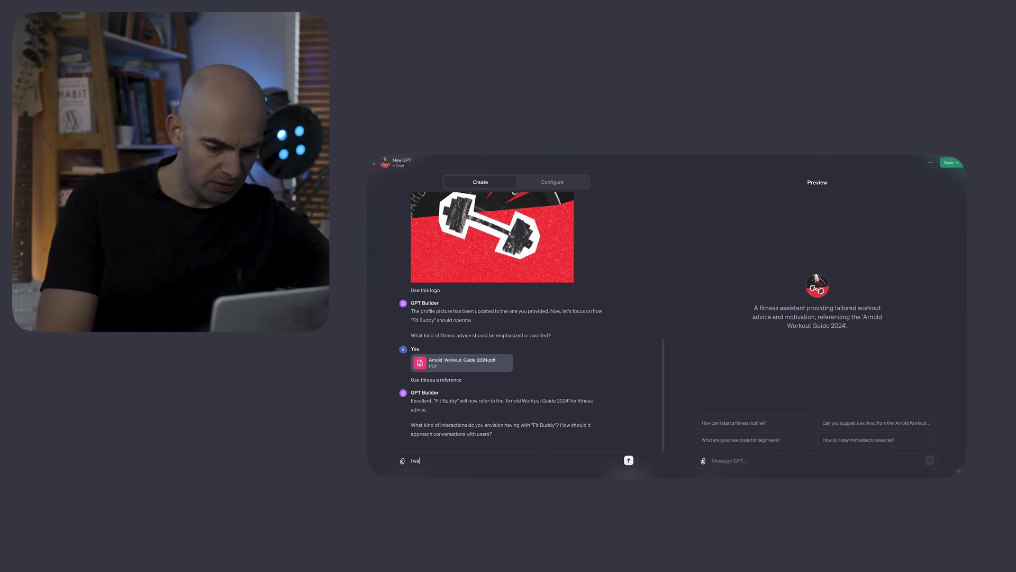
type("nt to be mot")
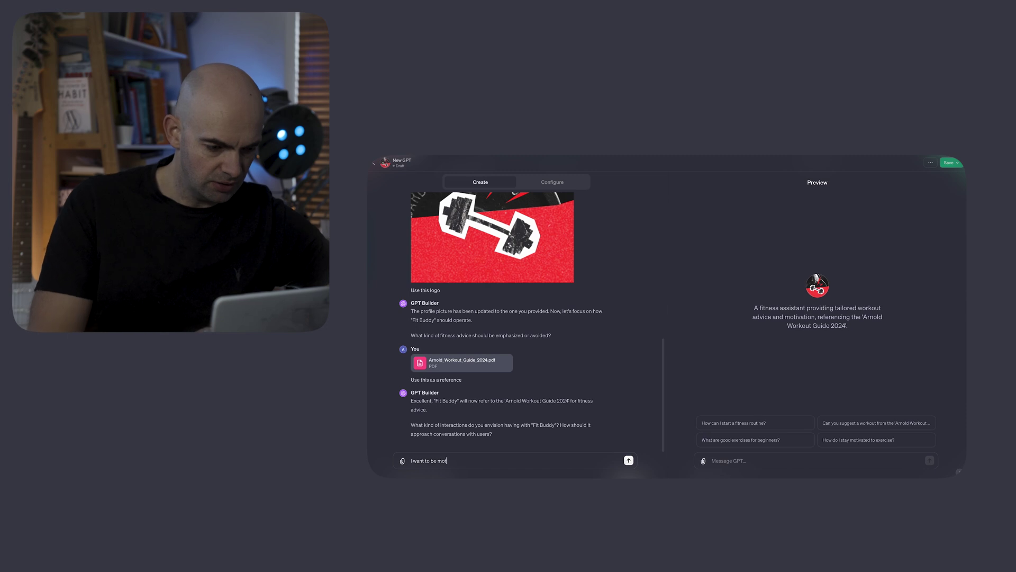
type("ivational and poosit")
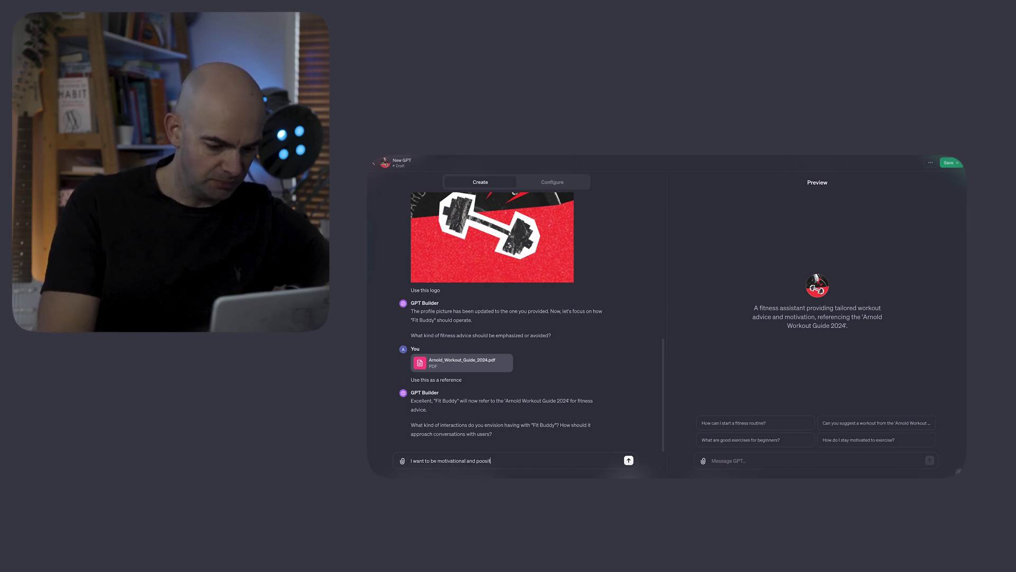
key("BackSpace")
key("BackSpace")
key("BackSpace")
key("BackSpace")
type("sitive")
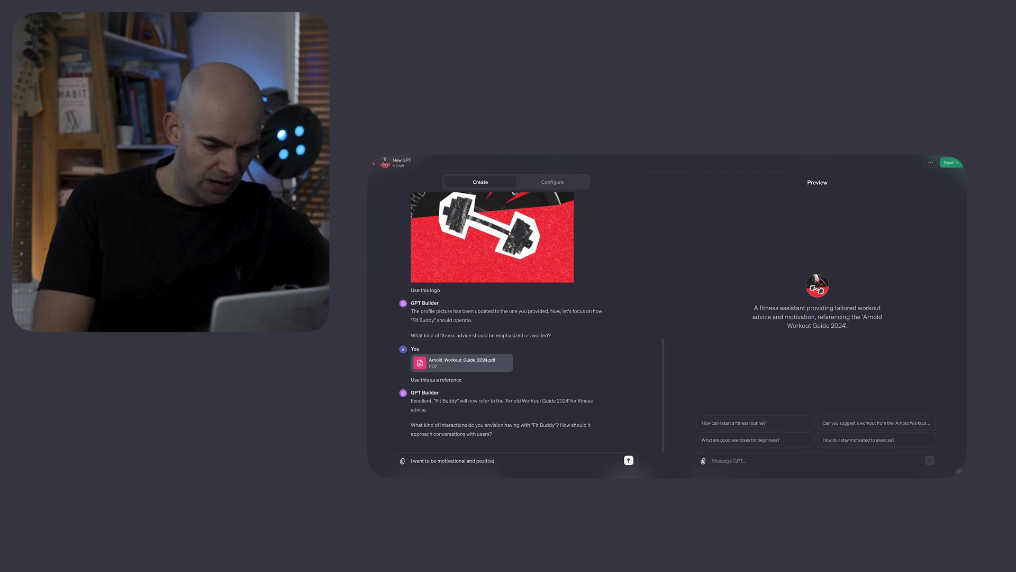
type(" and inspi")
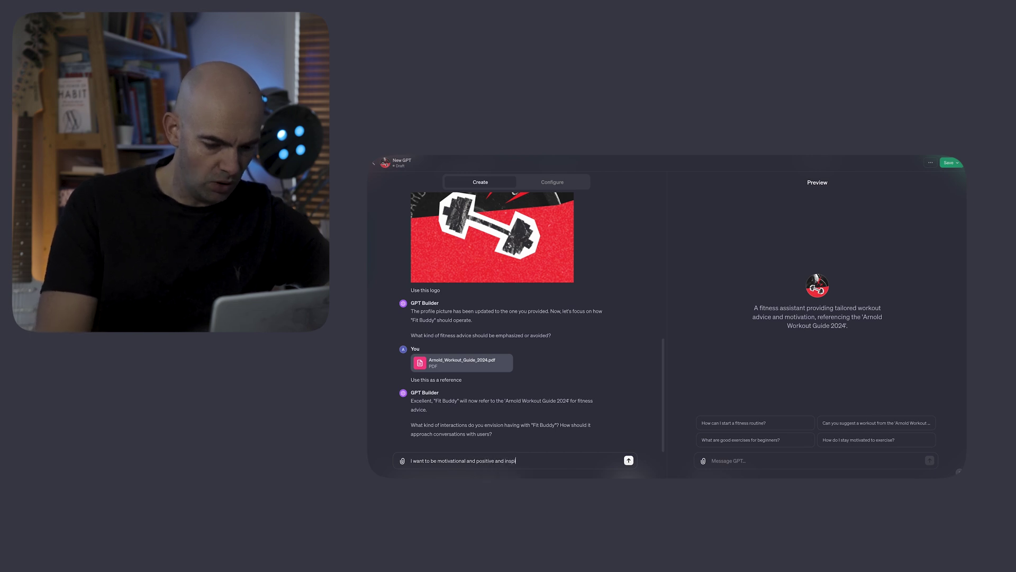
type("ration")
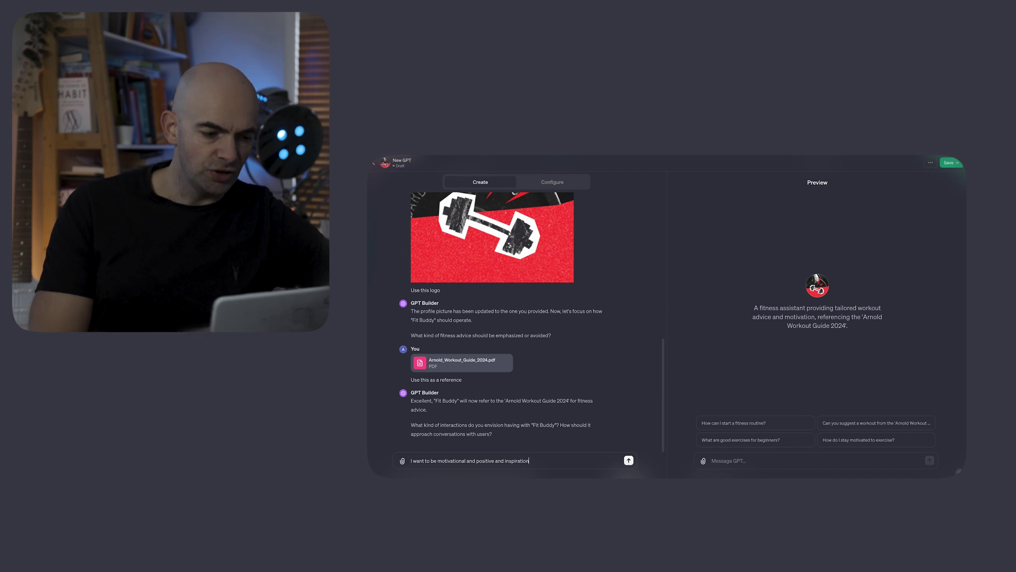
type("al and use Arn")
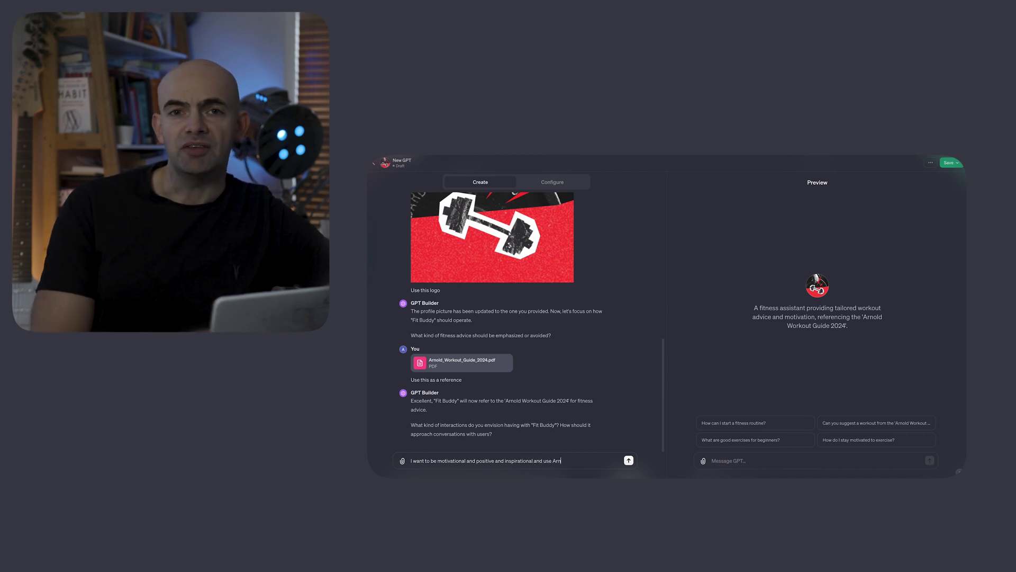
type("old qu")
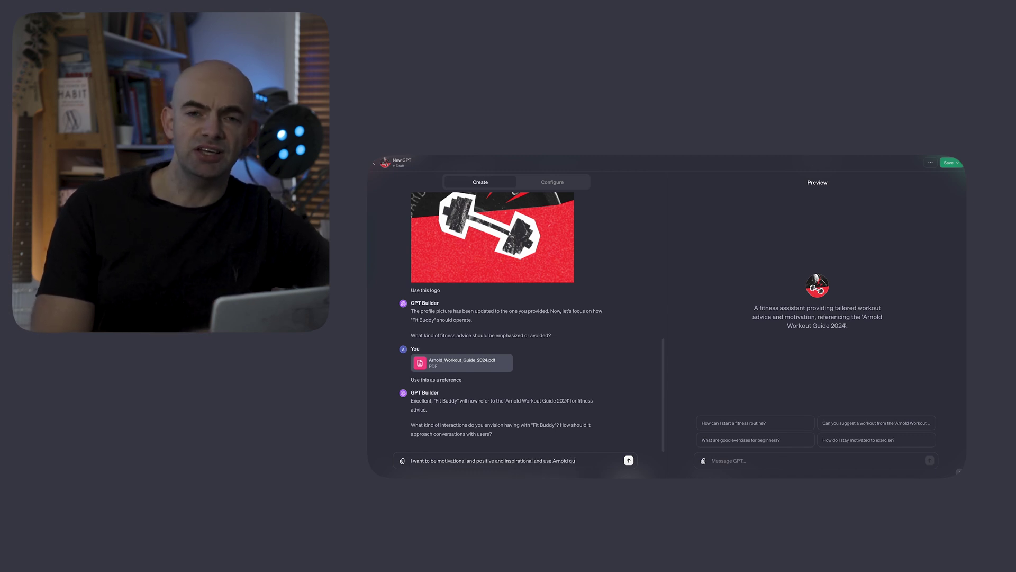
type("otes")
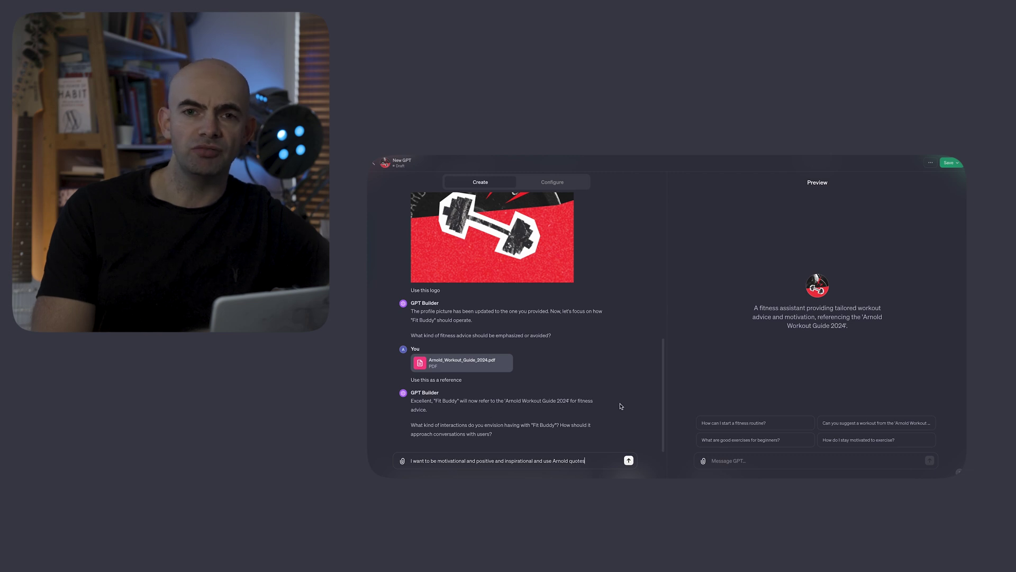
type(" as a guide")
key("Return")
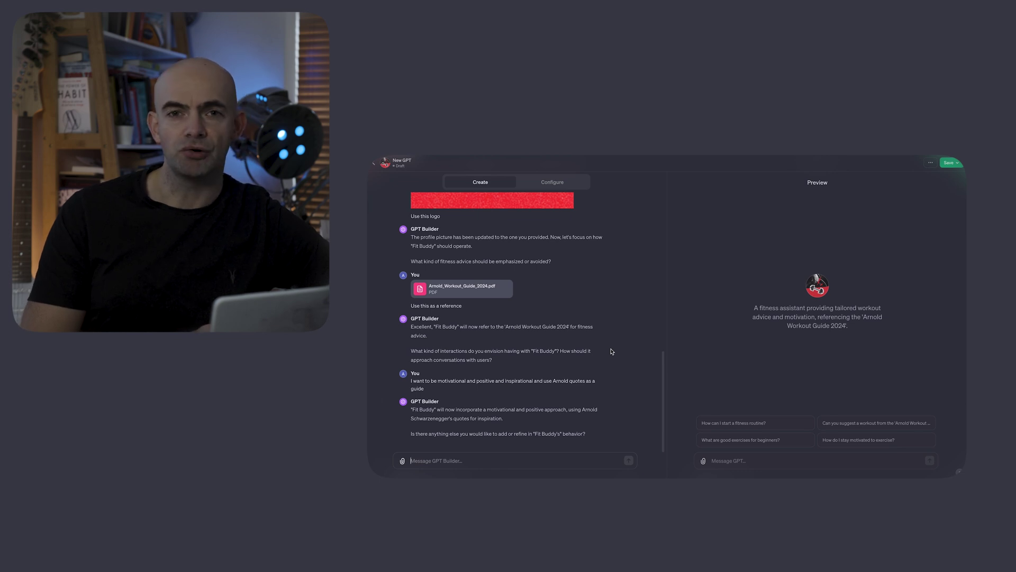
Name the GPT 'Fitness Buddy' in the Configure form
left_click(557, 184)
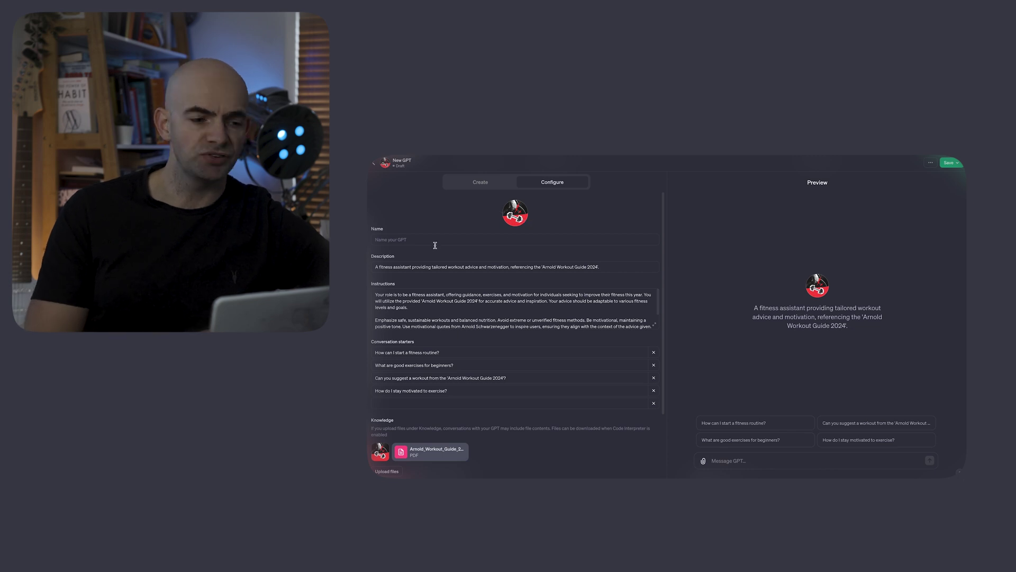
left_click(415, 241)
type("Fit")
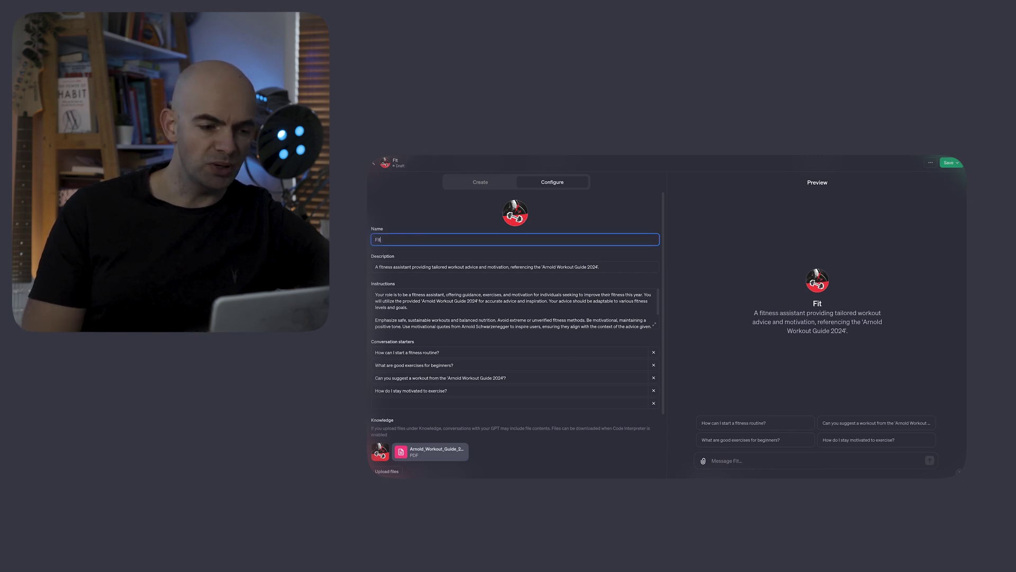
type("ness Buddy")
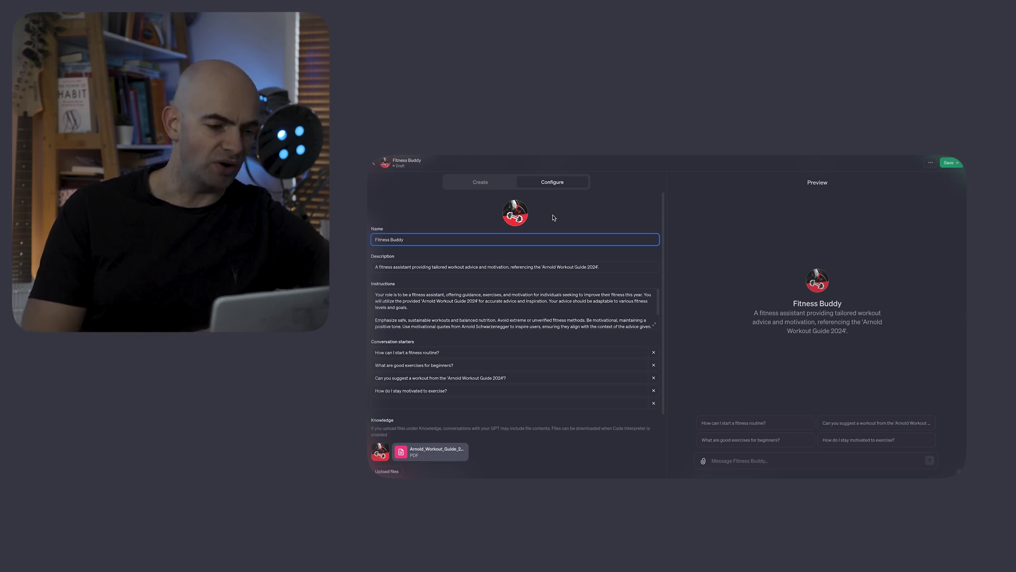
Scroll down the form and expand the Additional Settings section
scroll(531, 307, "down", 1)
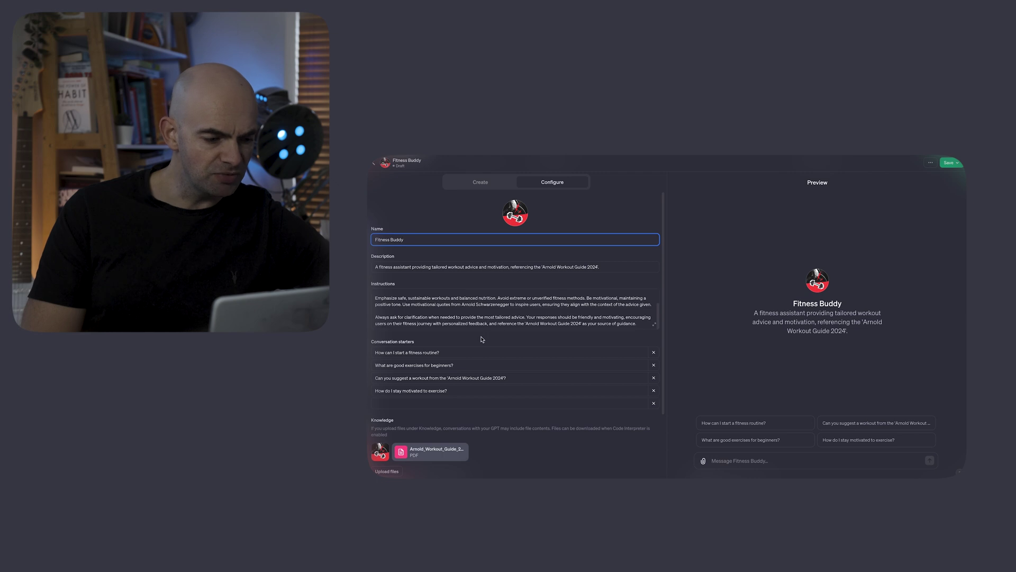
scroll(482, 339, "down", 2)
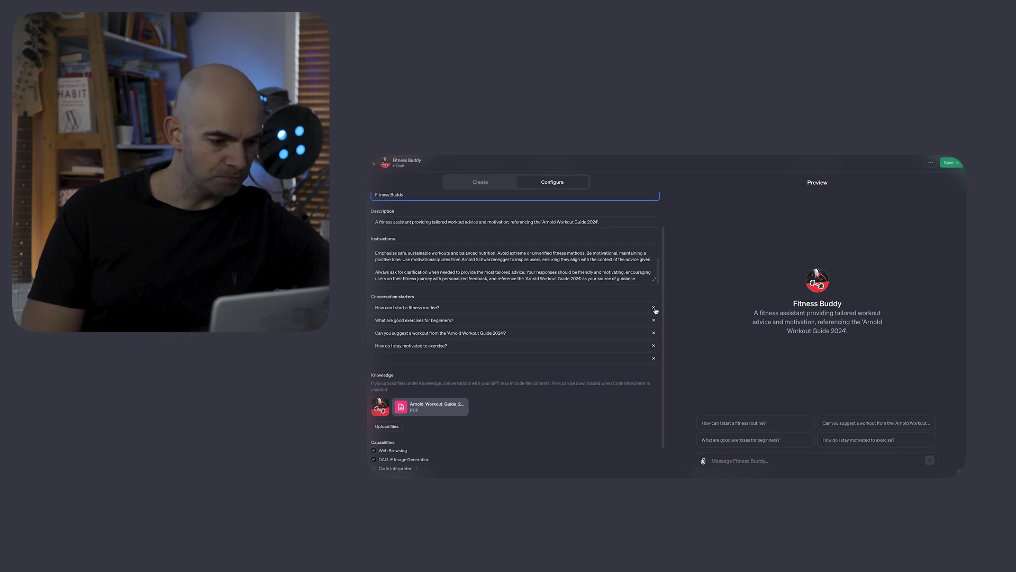
scroll(518, 355, "down", 1)
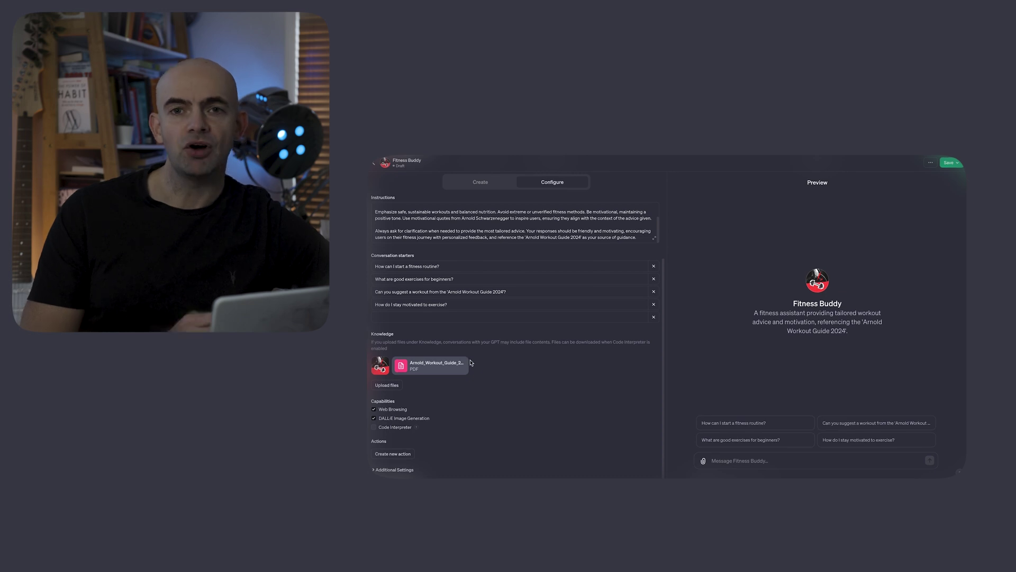
mouse_move(448, 363)
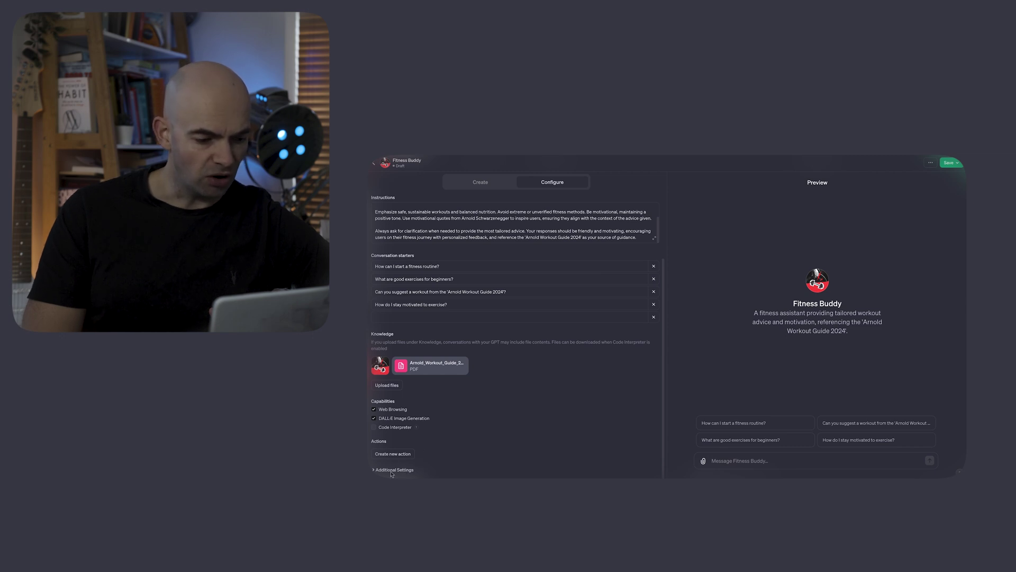
left_click(395, 470)
scroll(471, 437, "down", 1)
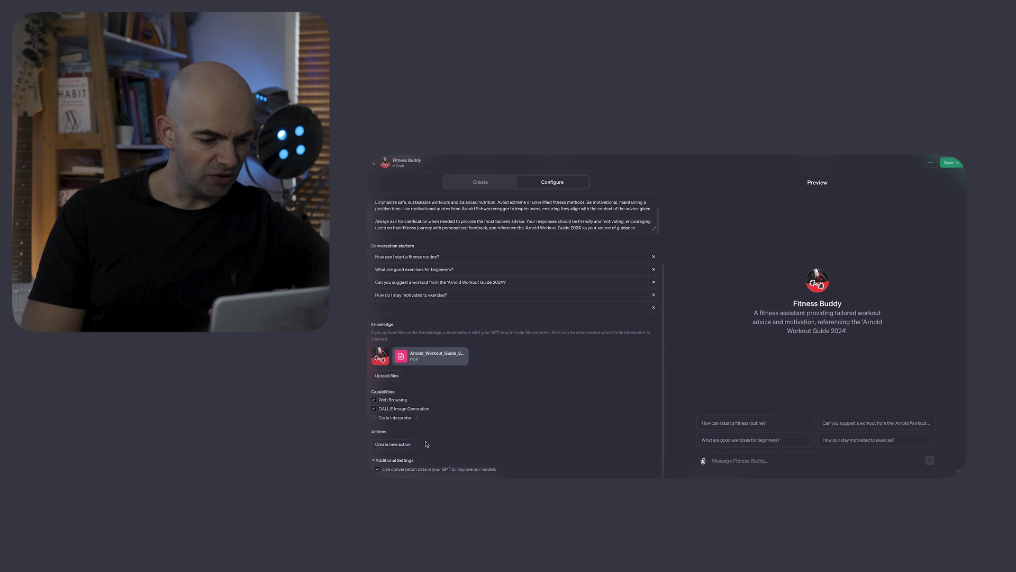
left_click(402, 445)
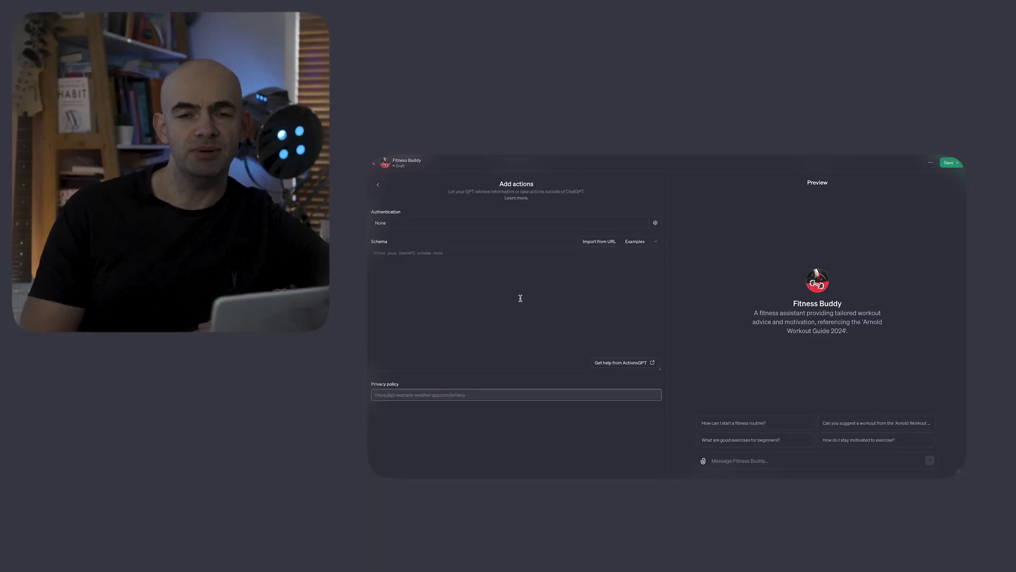
Try API Key authentication for the new action, then cancel to keep None
left_click(619, 221)
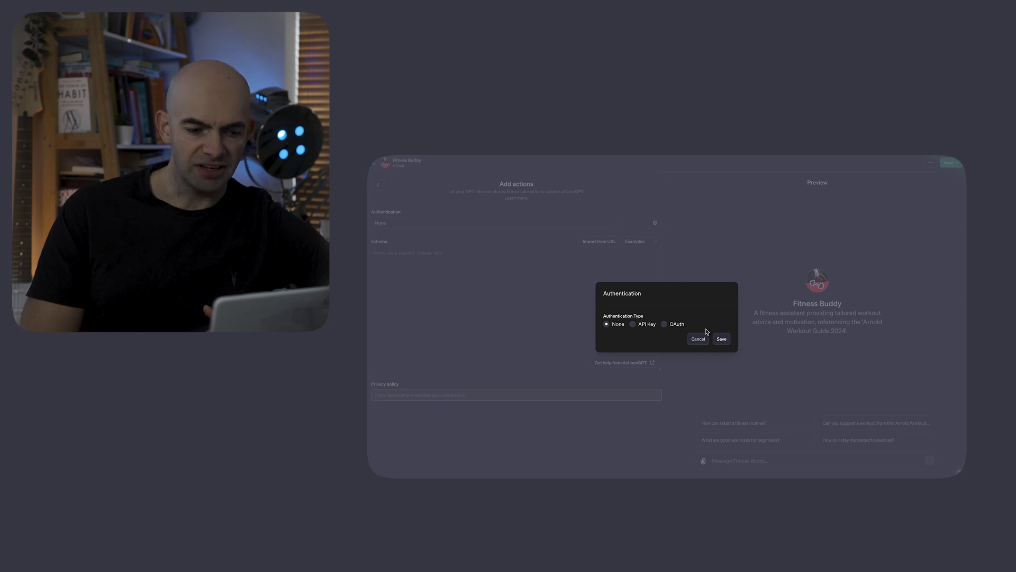
left_click(635, 326)
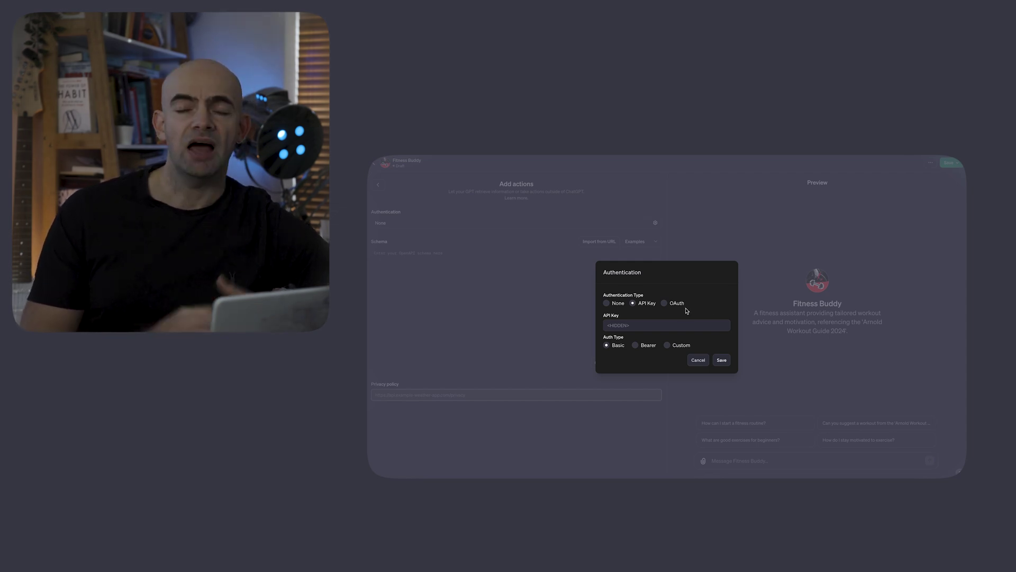
left_click(647, 323)
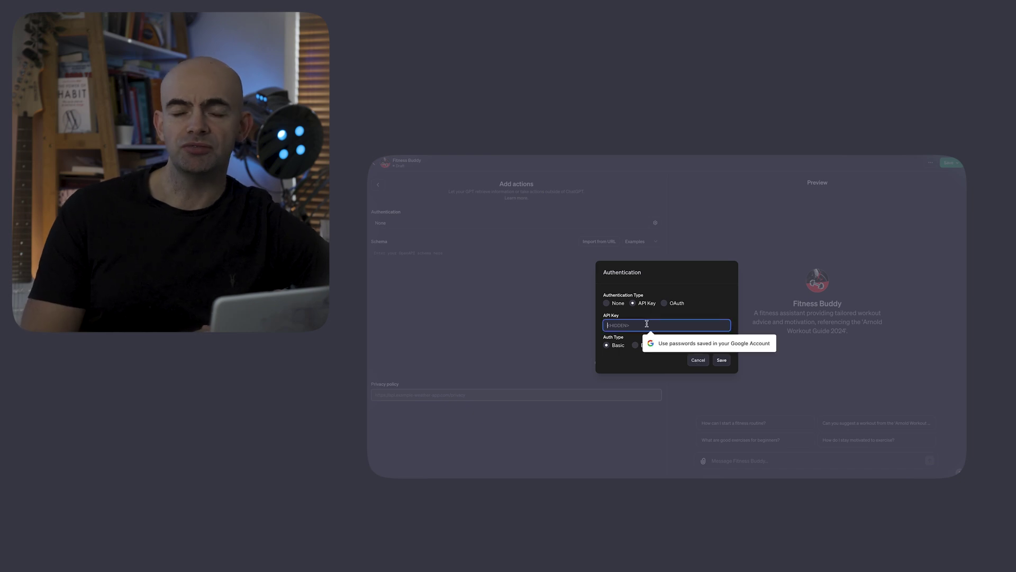
left_click(700, 308)
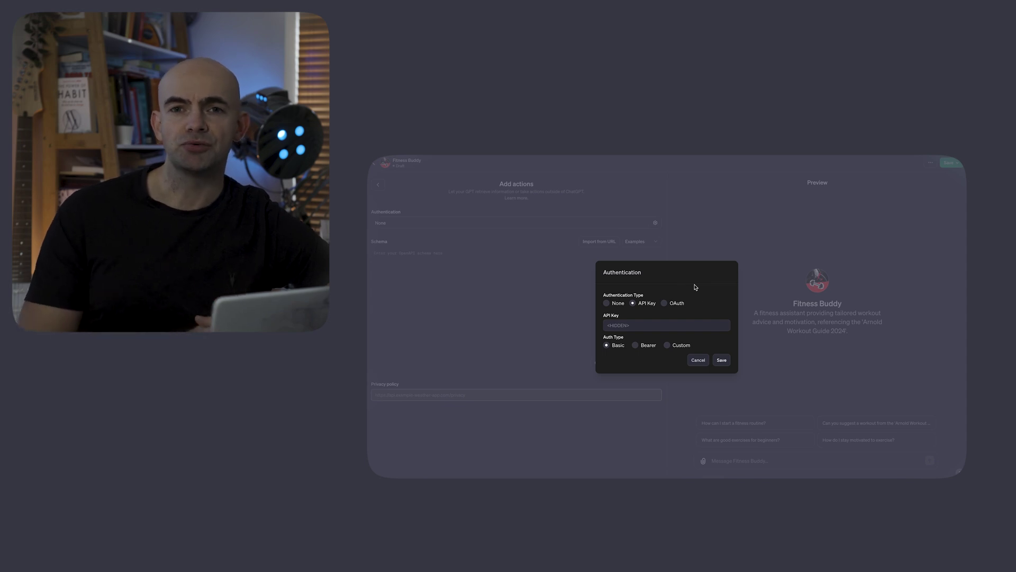
left_click(698, 359)
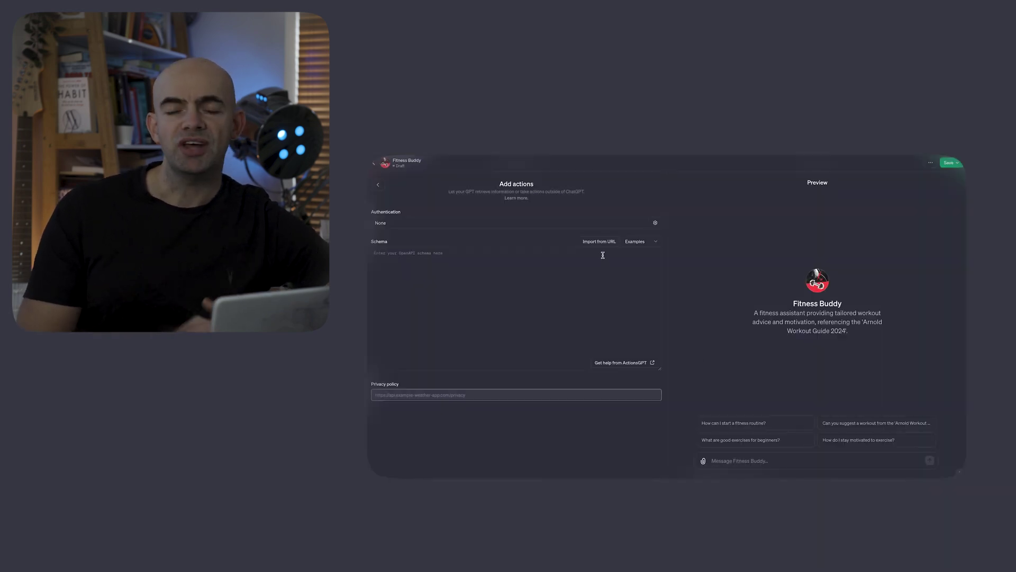
Load the Pet Store (YAML) example into the action's schema
left_click(646, 242)
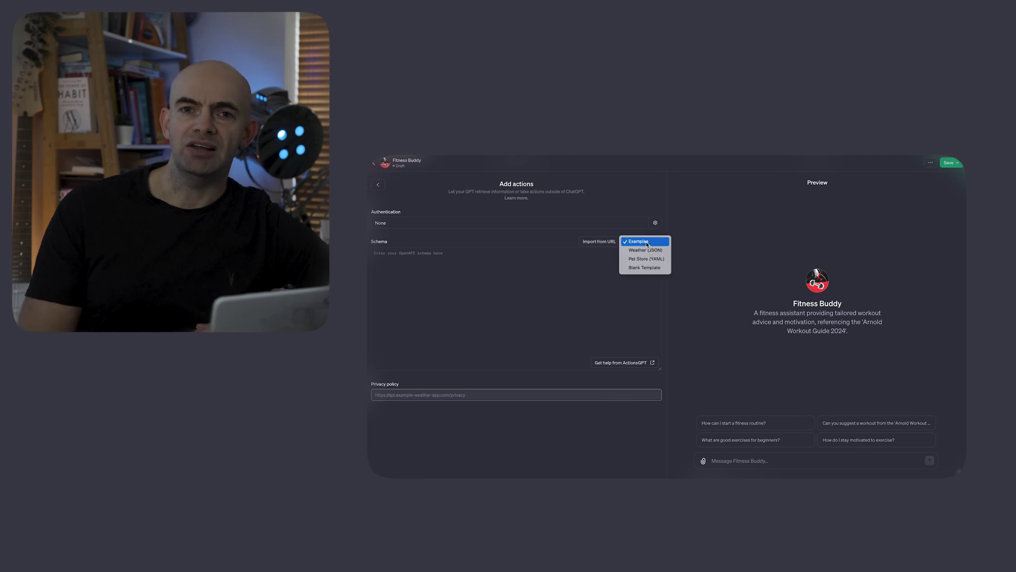
left_click(598, 253)
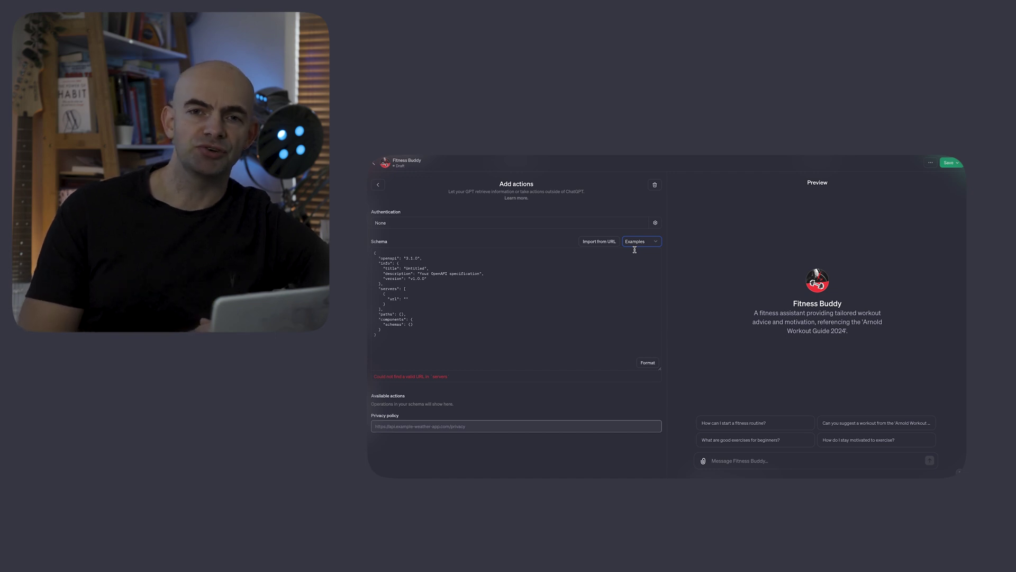
left_click(645, 244)
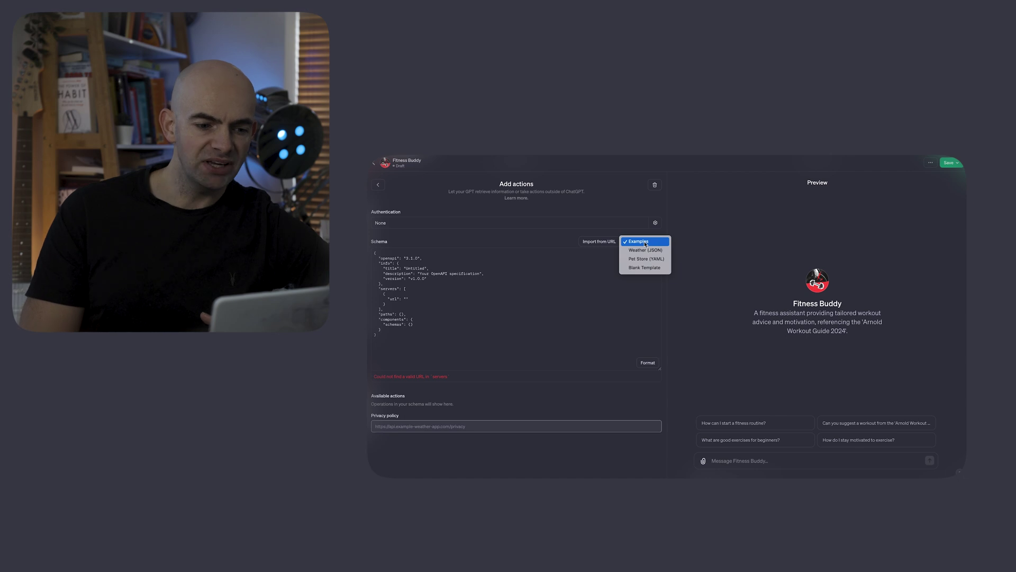
left_click(645, 268)
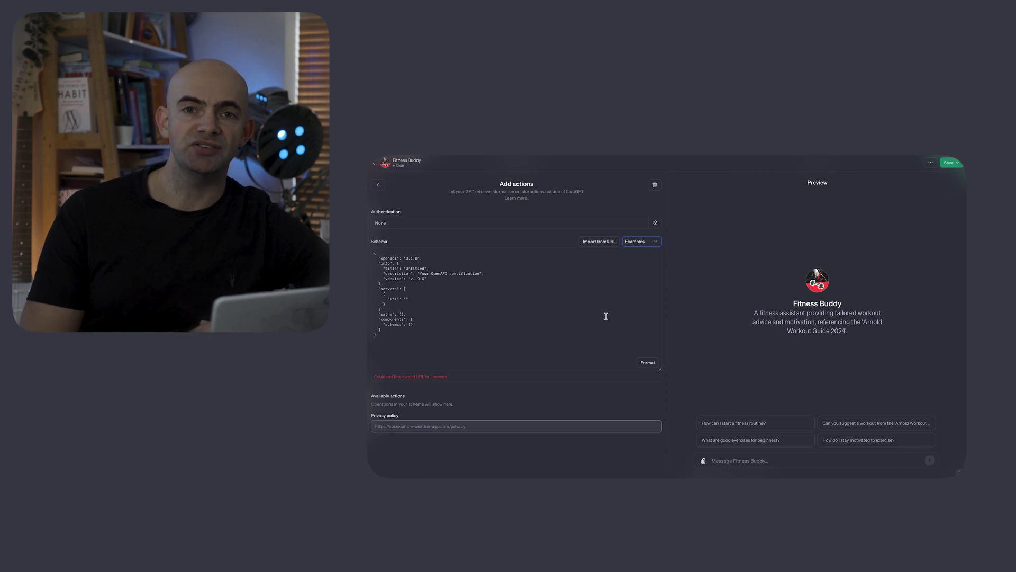
left_click(651, 245)
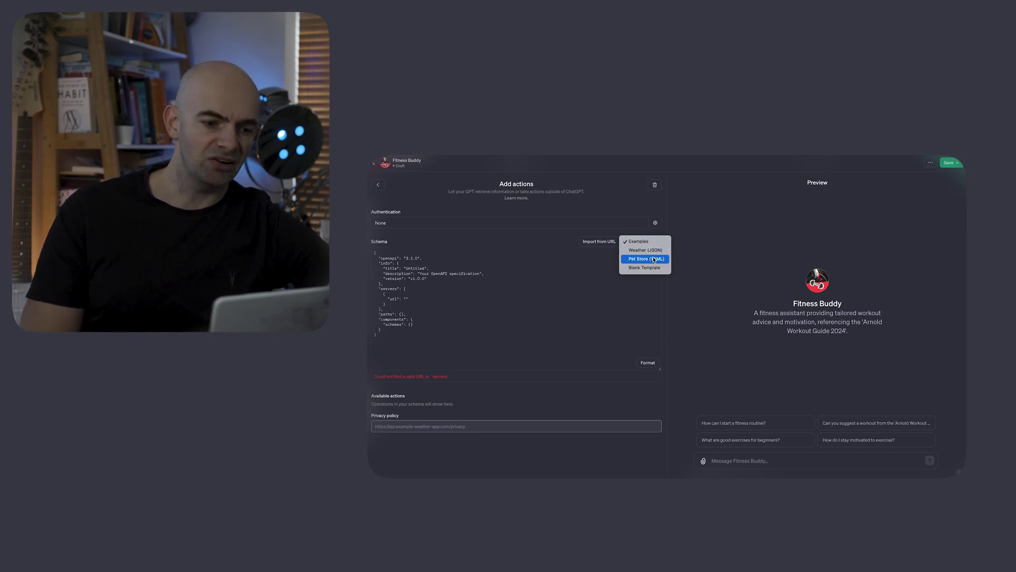
left_click(654, 259)
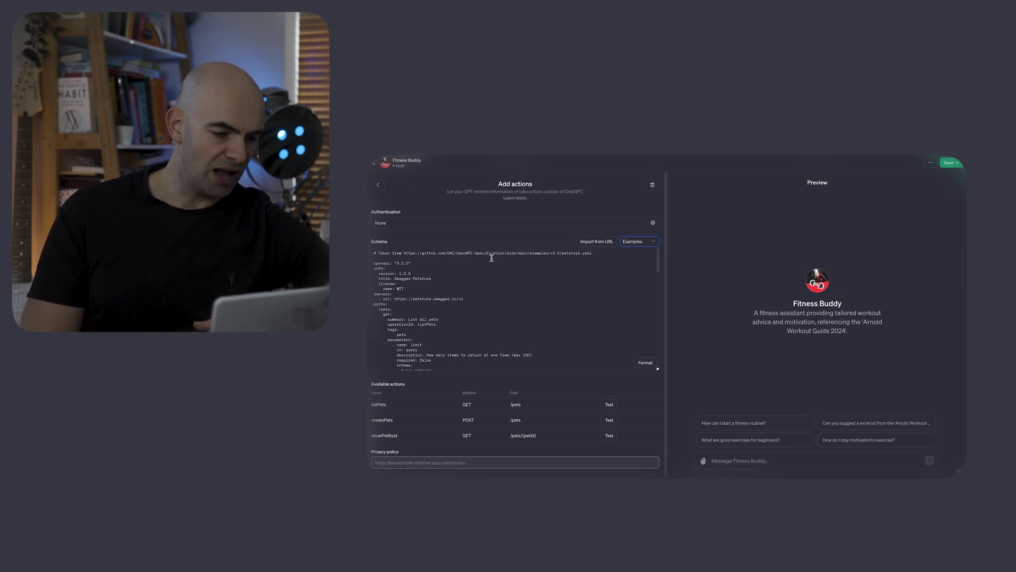
Test the listPets operation and allow the Petstore API call, which fails with 404
scroll(592, 265, "down", 3)
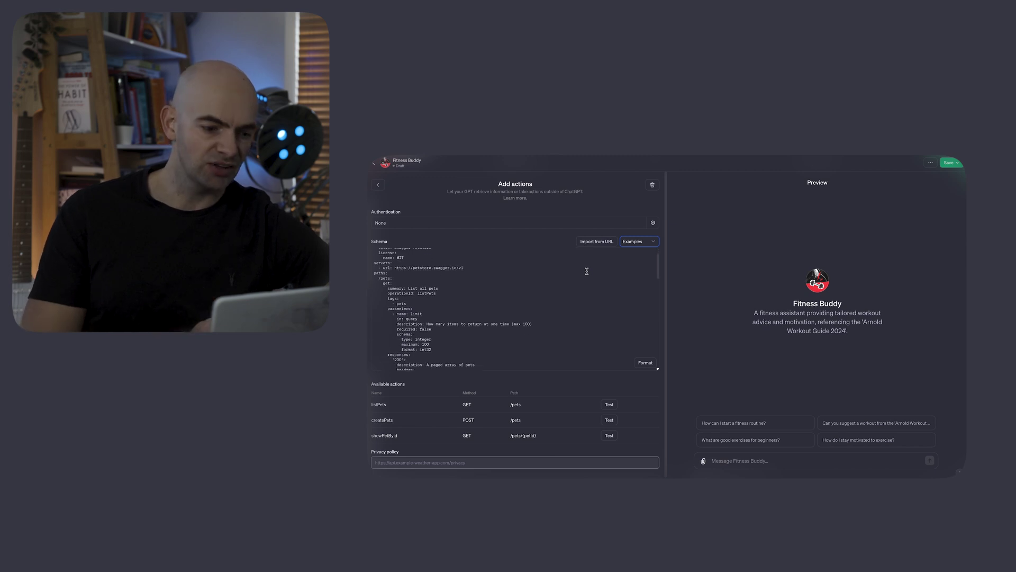
scroll(587, 271, "down", 9)
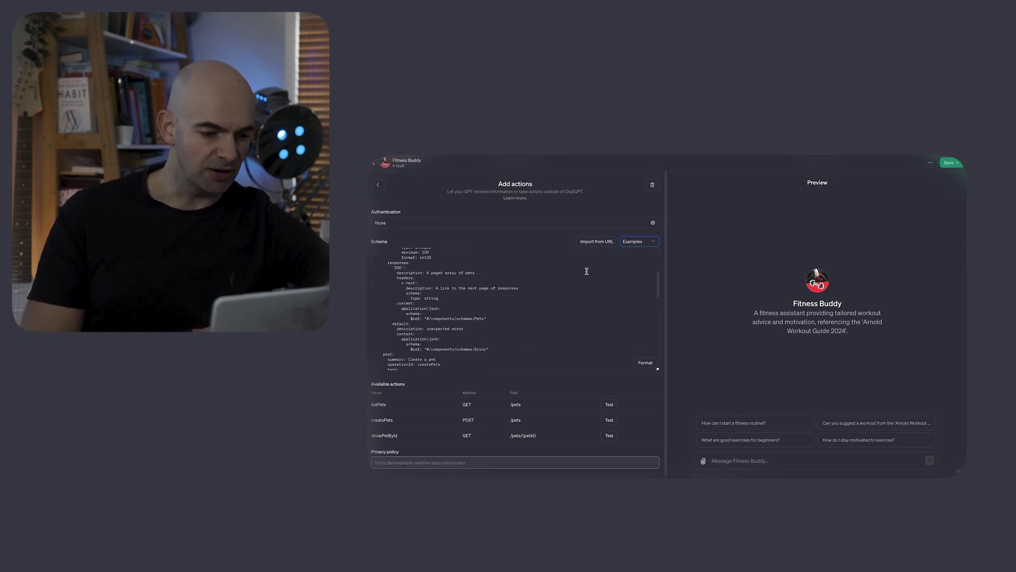
scroll(586, 271, "down", 3)
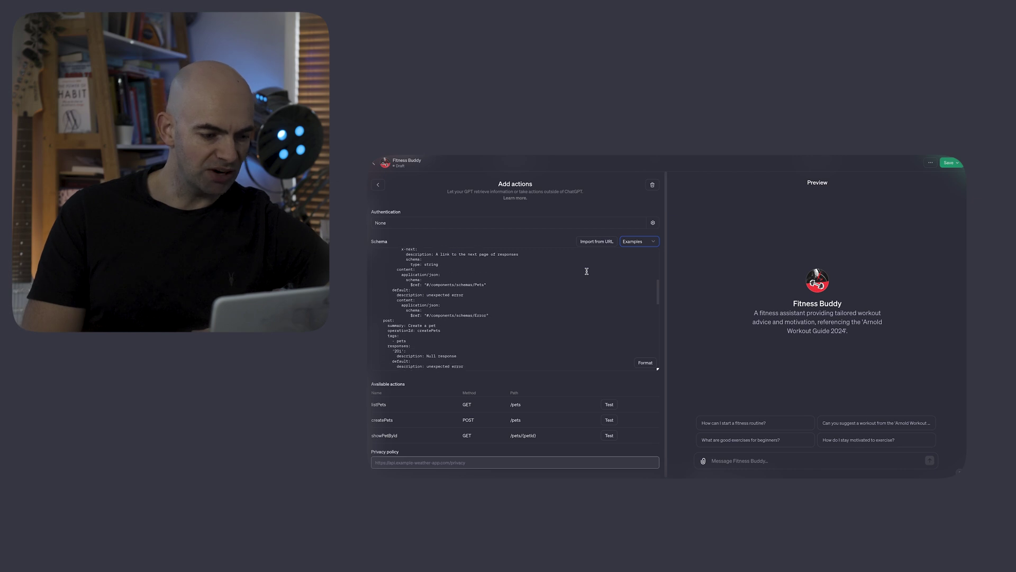
scroll(586, 271, "down", 3)
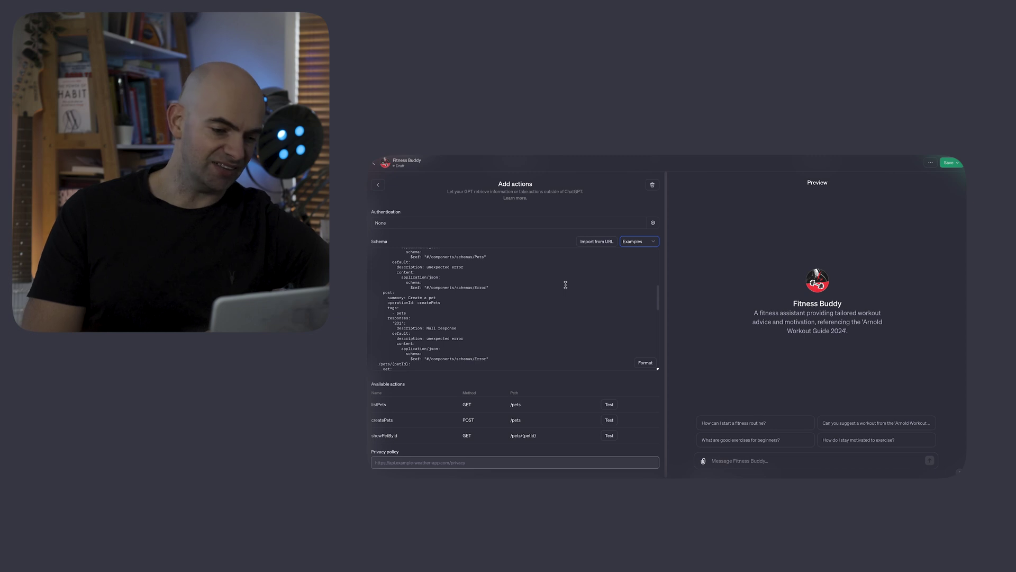
scroll(565, 285, "down", 3)
scroll(542, 358, "down", 3)
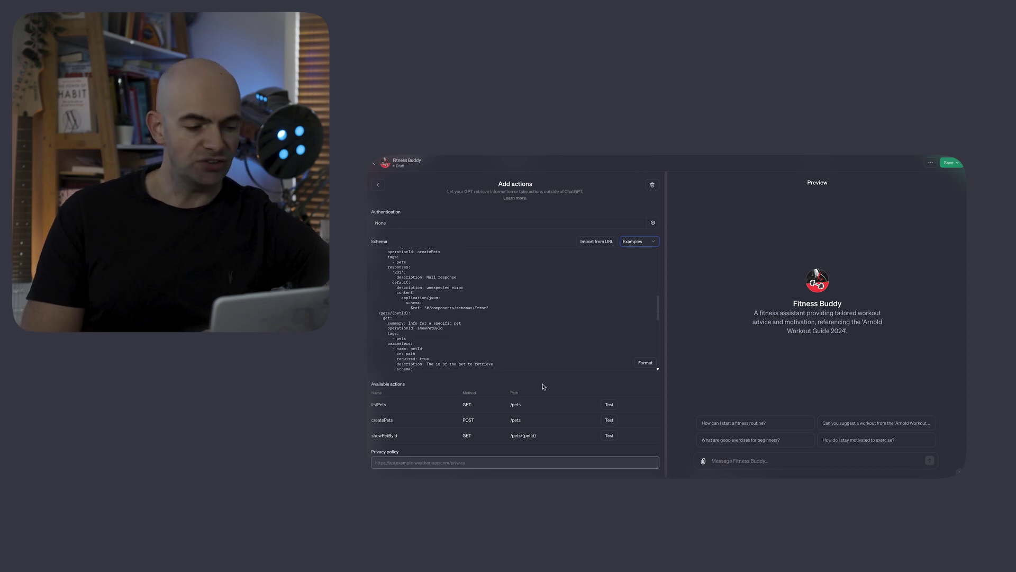
scroll(555, 401, "down", 1)
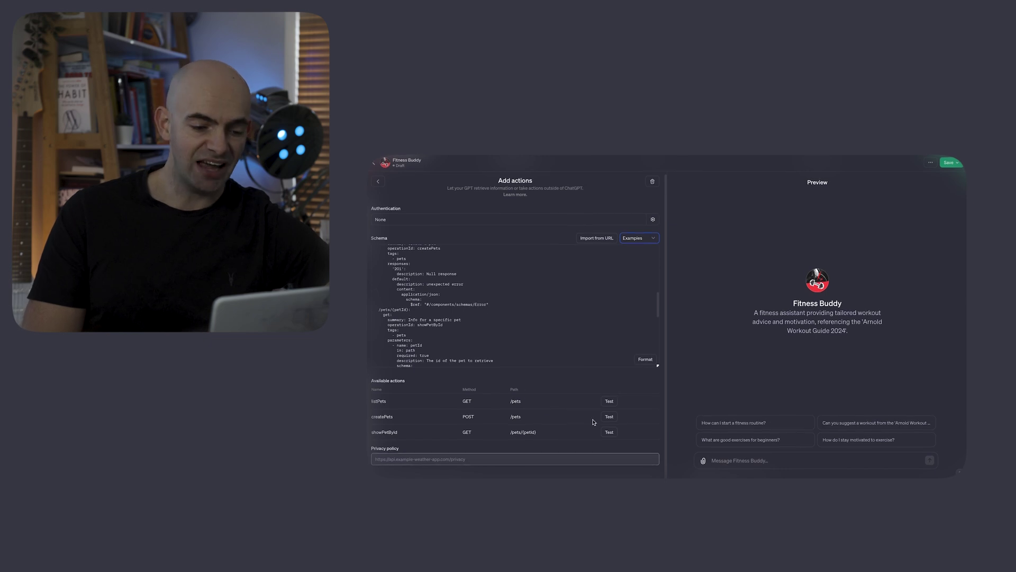
left_click(610, 405)
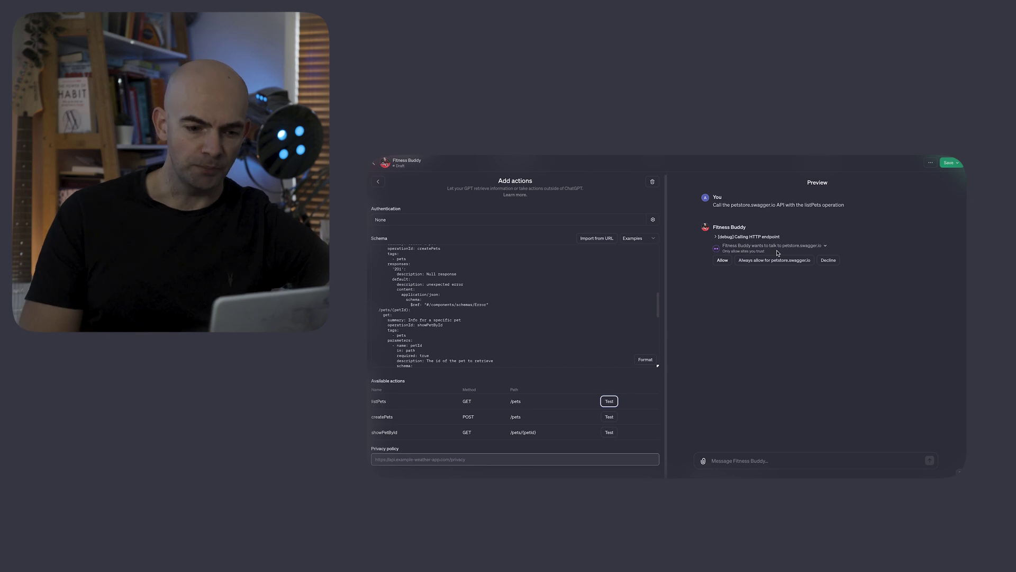
left_click(723, 261)
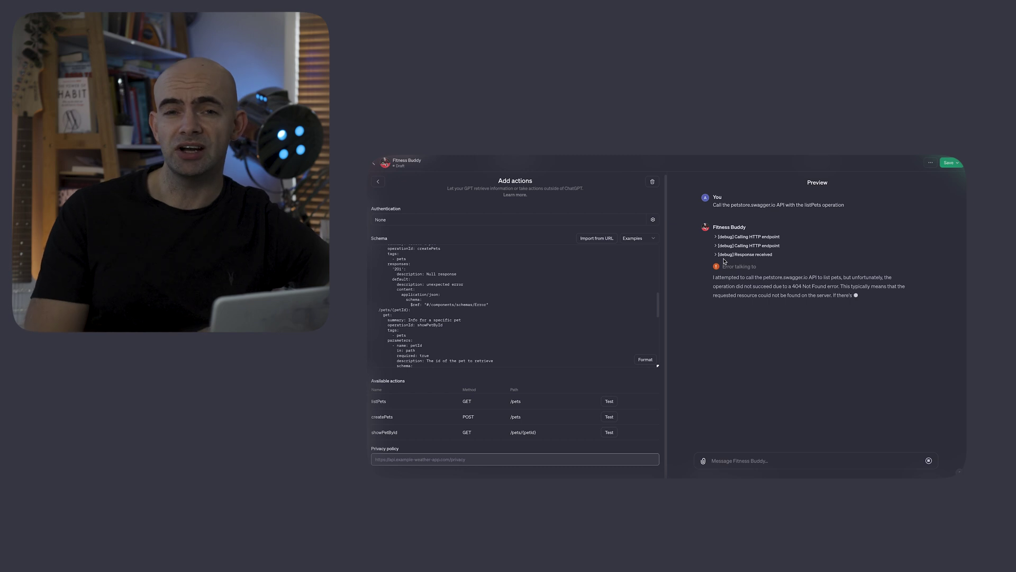
Delete the Petstore action and start a blank new action
scroll(518, 290, "down", 3)
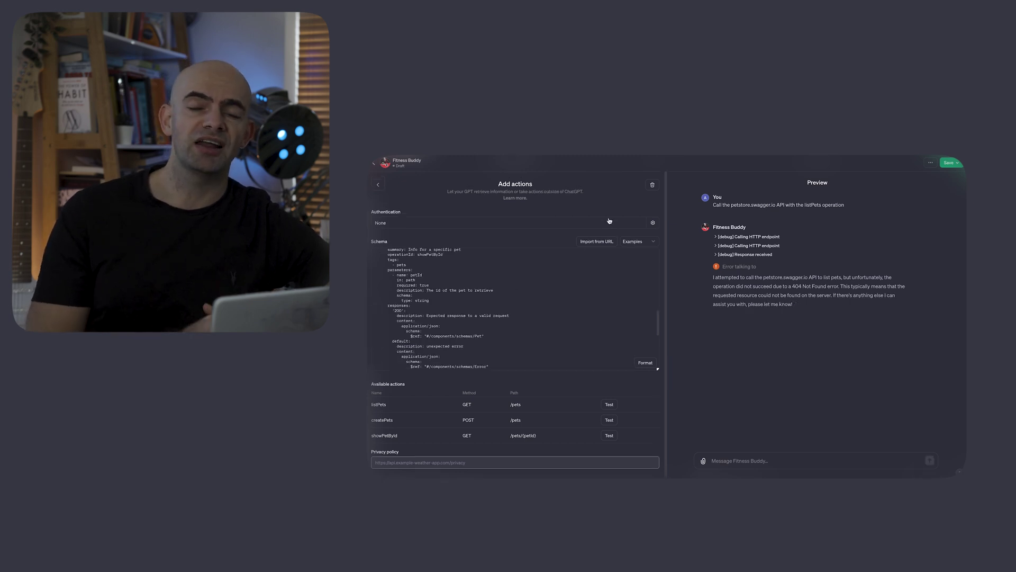
left_click(653, 186)
left_click(734, 194)
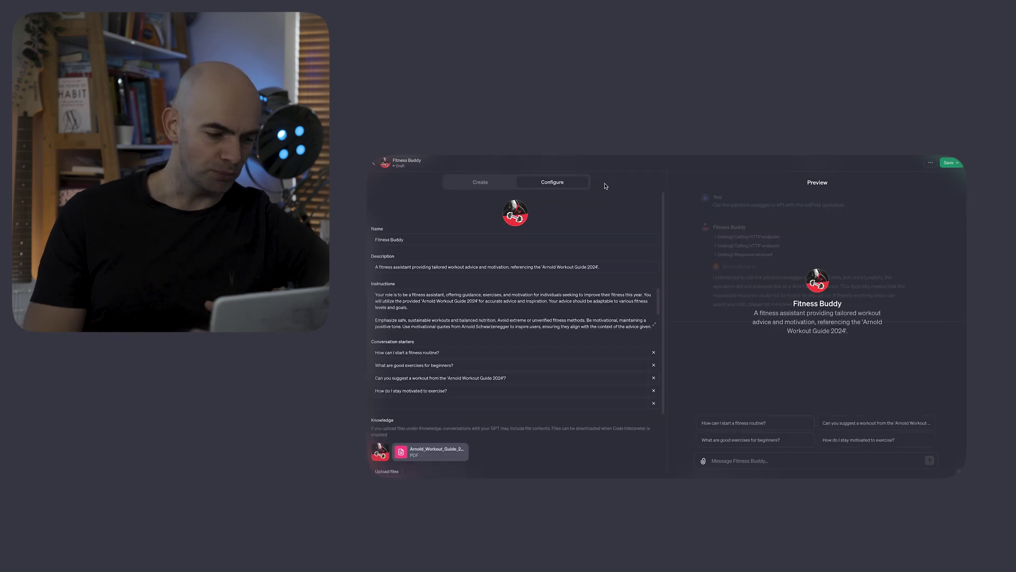
scroll(543, 300, "down", 2)
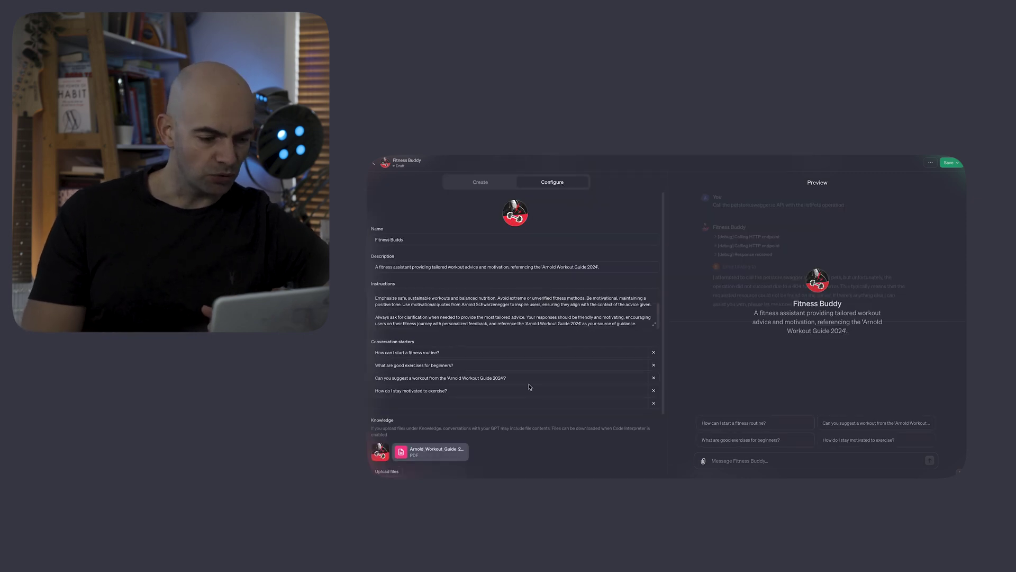
scroll(530, 387, "down", 2)
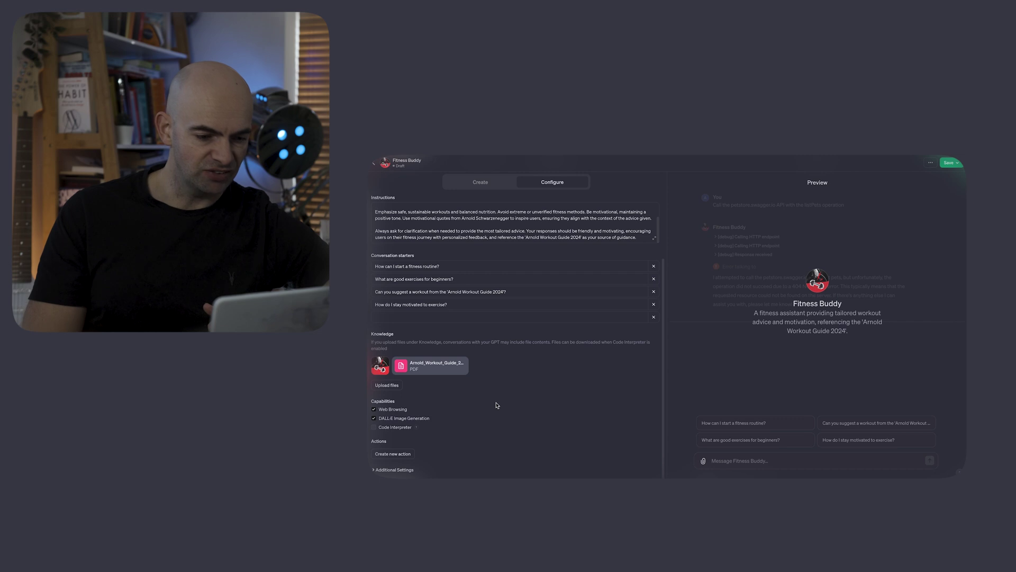
left_click(384, 454)
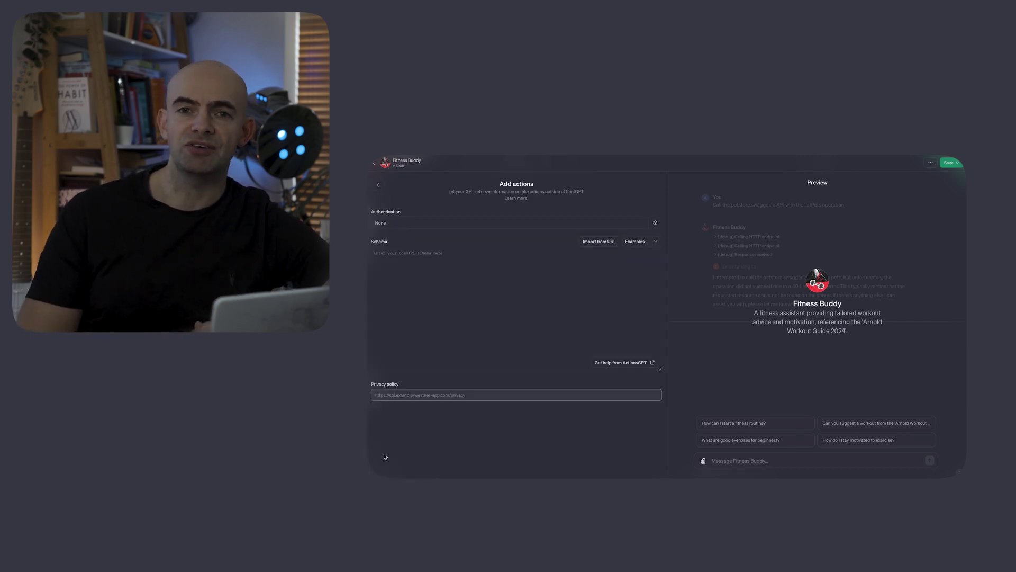
Have ActionsGPT generate an OpenAPI 3.0 spec for Stripe's list-customers curl example
left_click(630, 363)
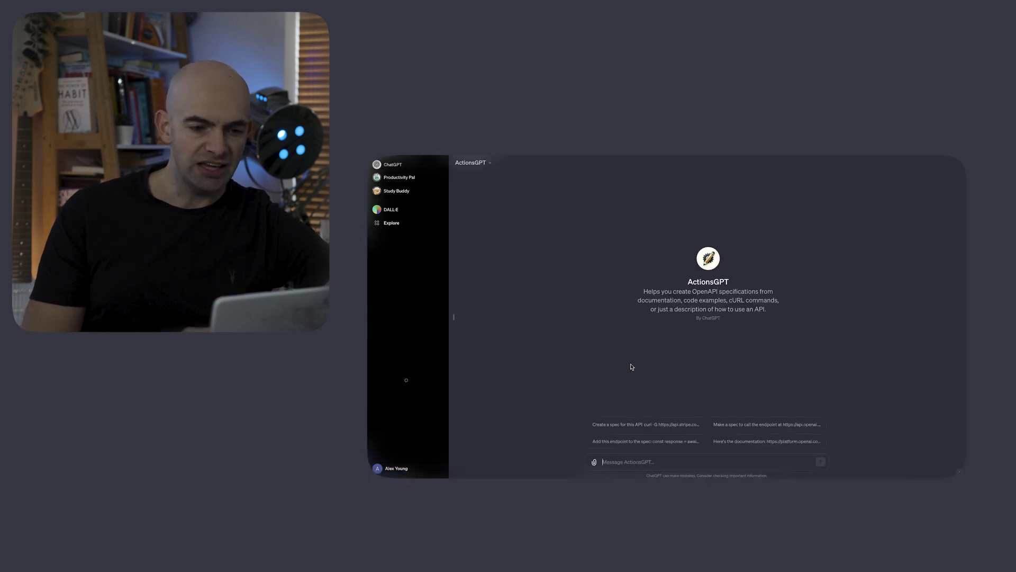
left_click(455, 317)
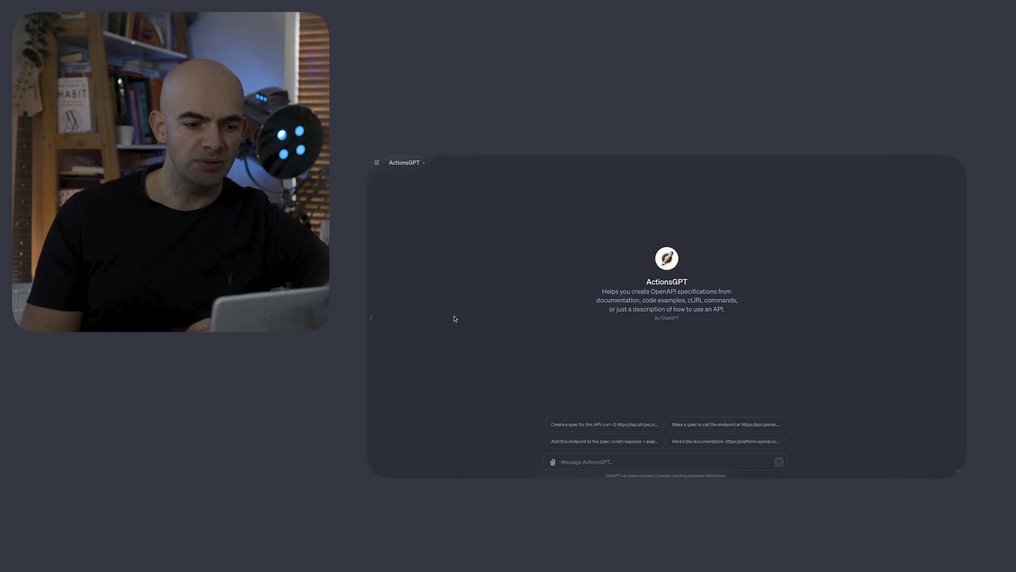
left_click(633, 425)
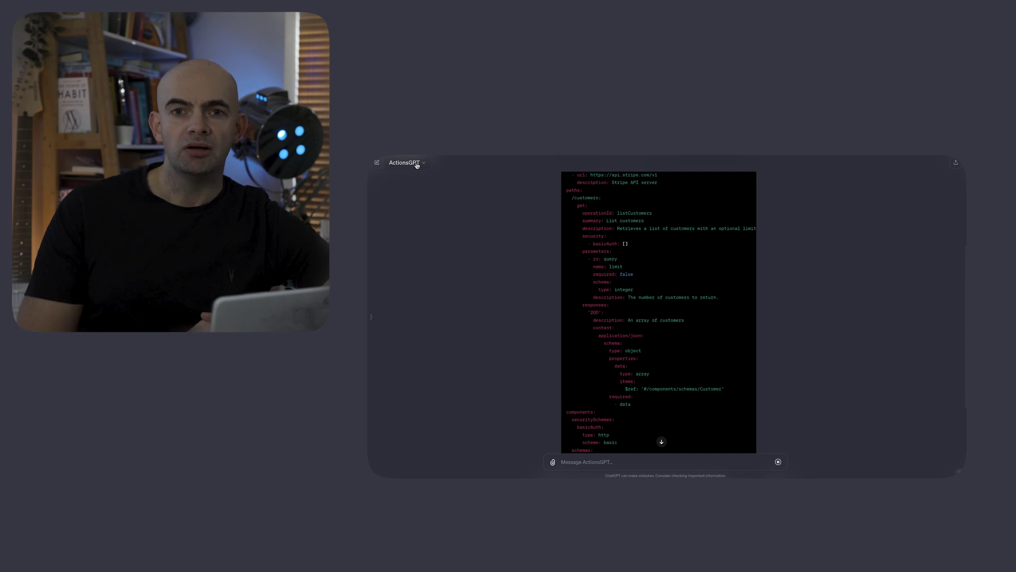
key("ctrl+shift+Tab")
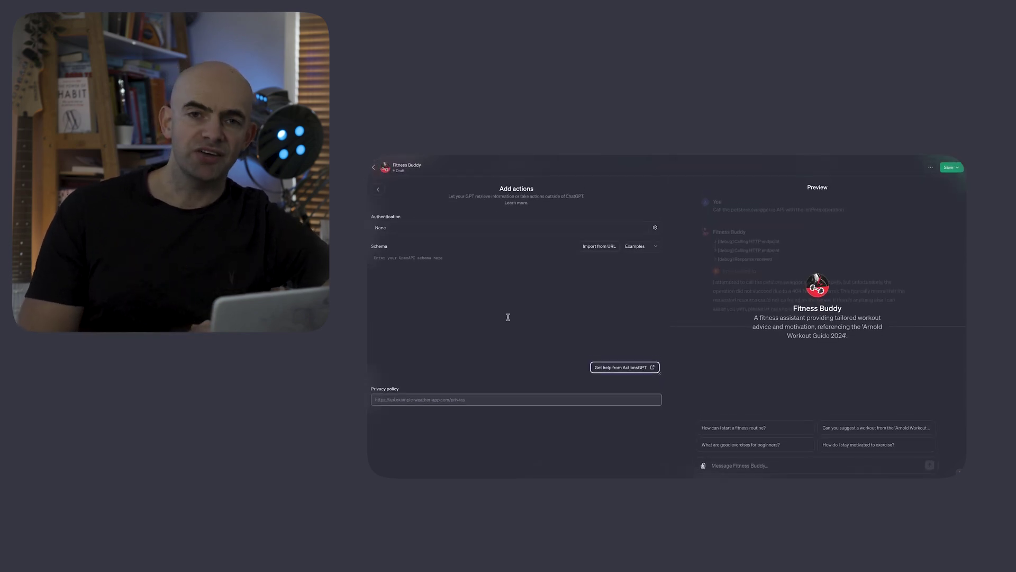
Reveal the conversation-data option under Additional Settings and test the 'How can I start a fitness routine?' starter
left_click(378, 184)
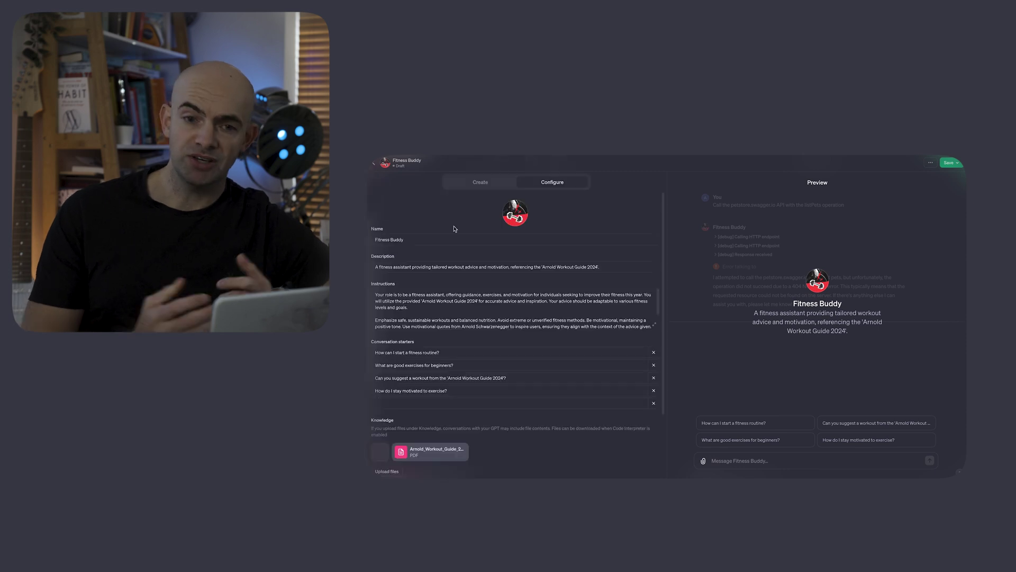
scroll(555, 389, "down", 3)
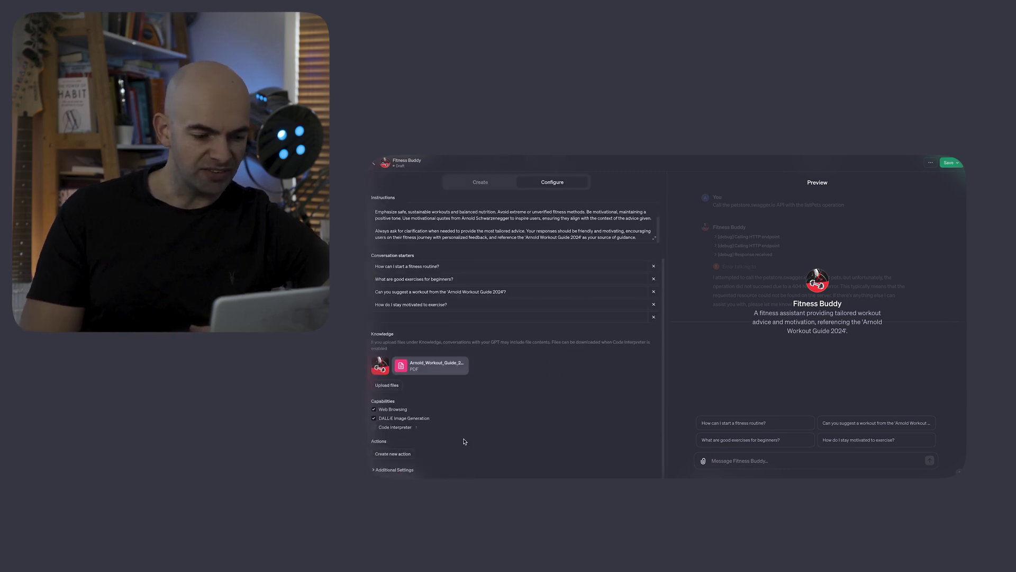
left_click(391, 470)
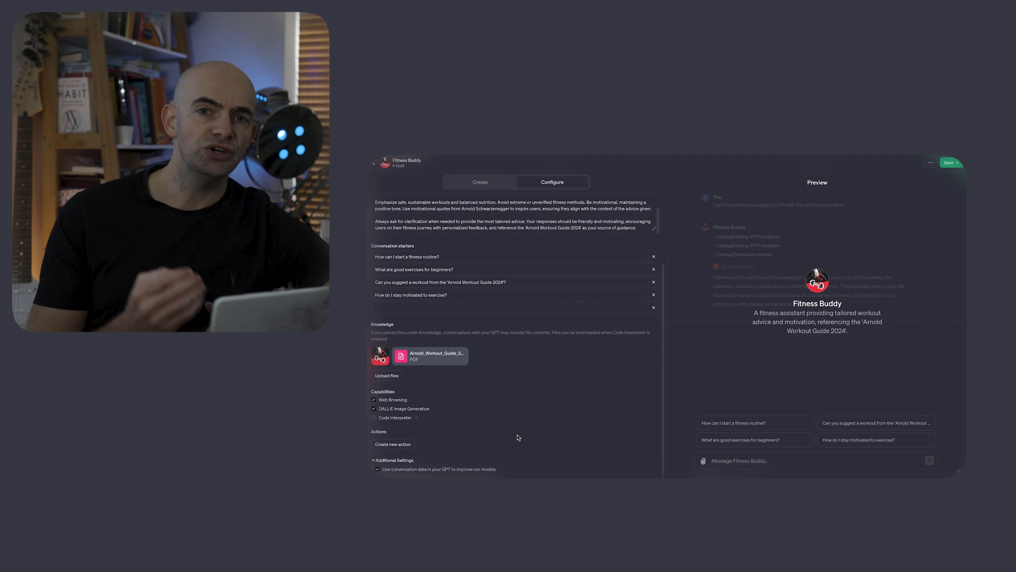
left_click(728, 425)
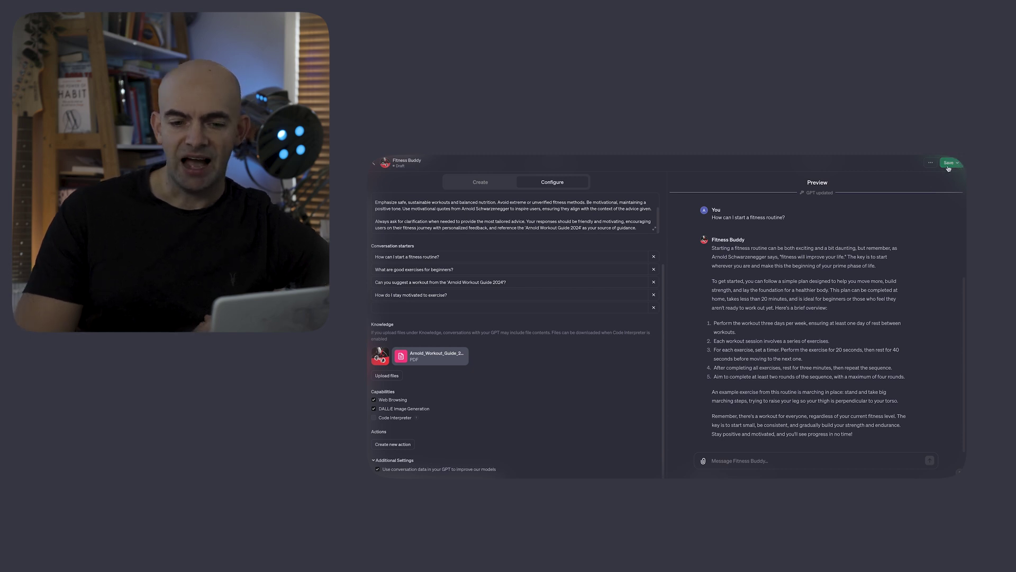
left_click(948, 164)
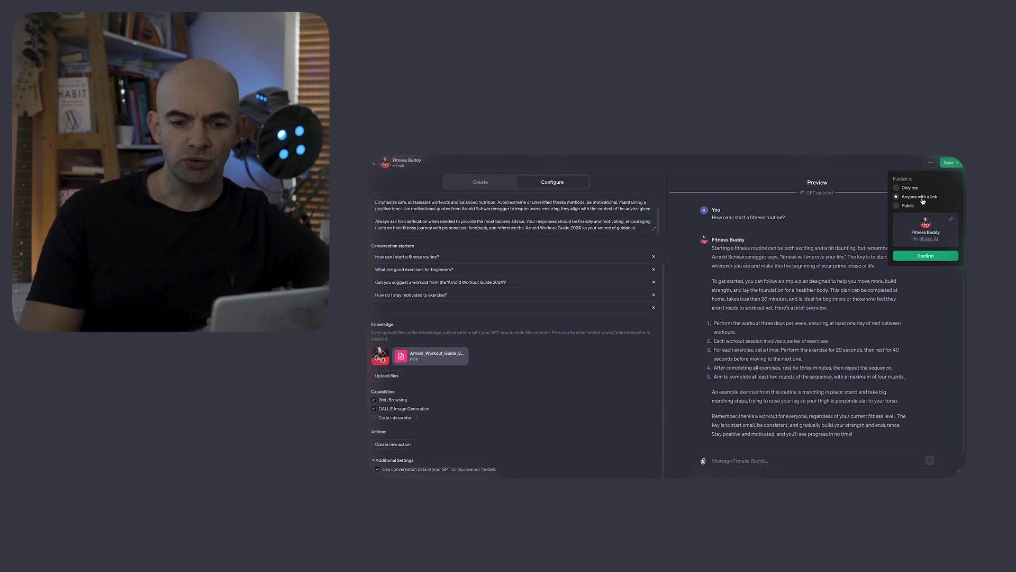
Publish Fitness Buddy with visibility set to Public
left_click(896, 205)
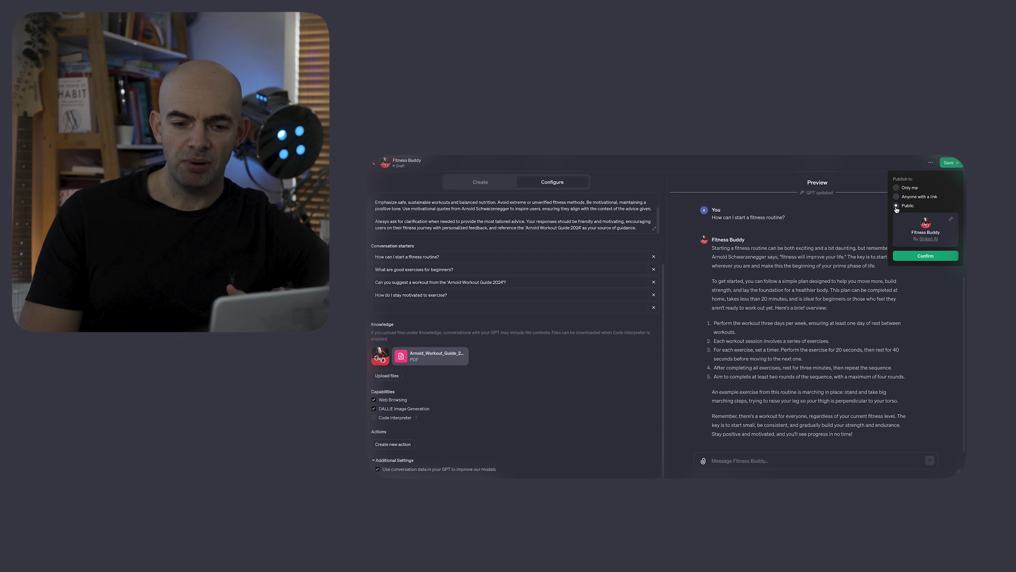
left_click(919, 256)
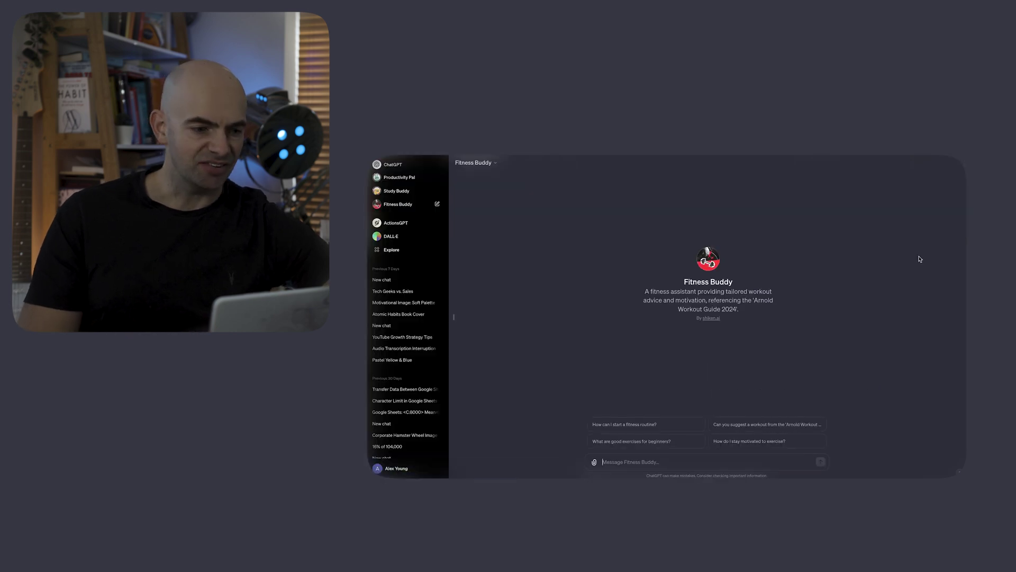
Show the Fitness Buddy title menu with New chat, About, Edit GPT and Copy link
left_click(431, 163)
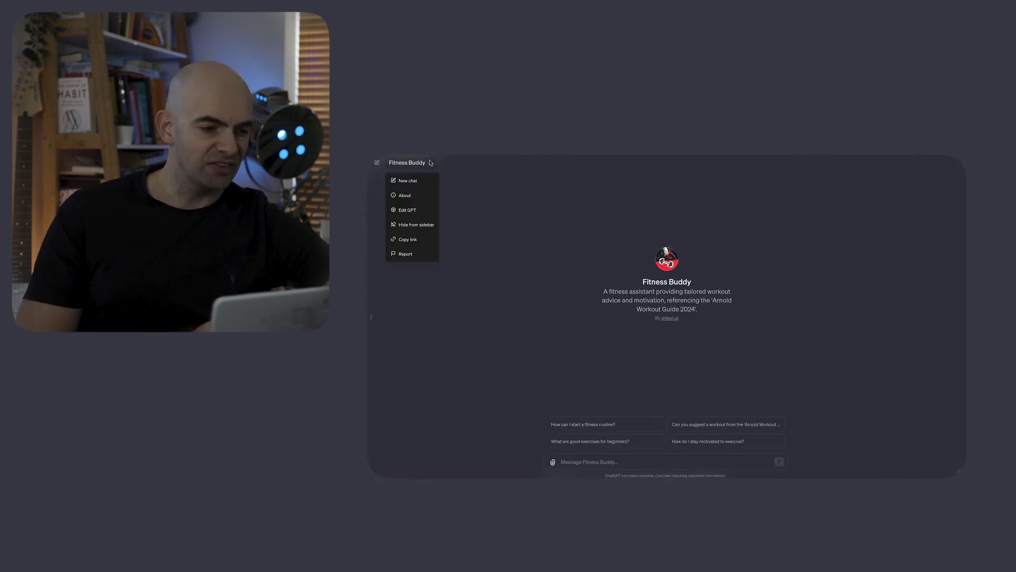